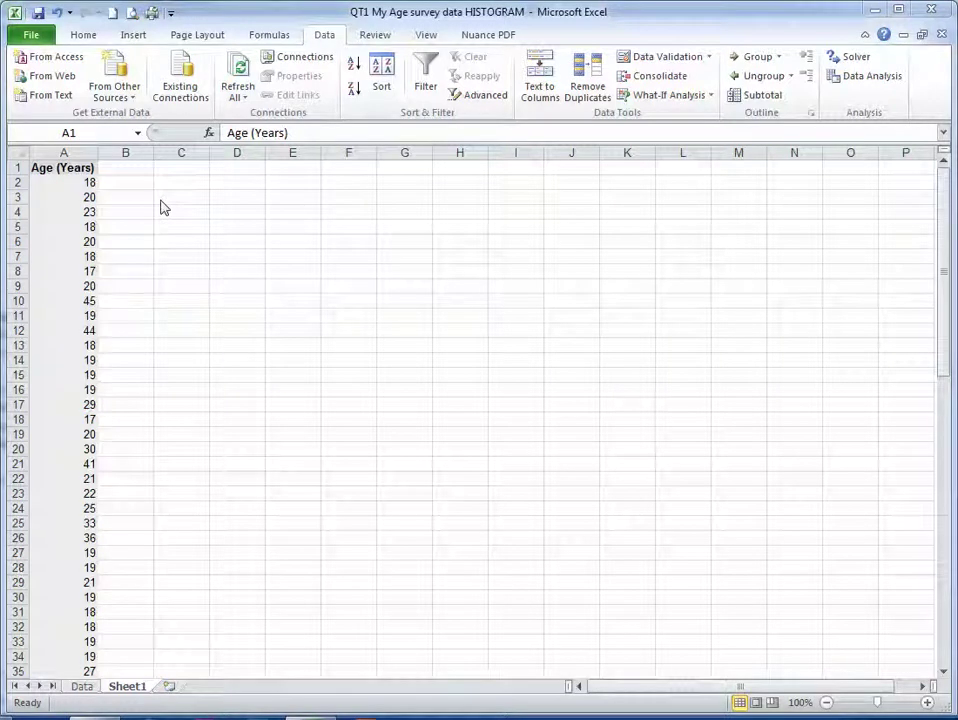
Enter the label 'Up to 20' in C3 with bin limit 20 beside it in D3
{"action": "left_click", "coordinate": [62, 151]}
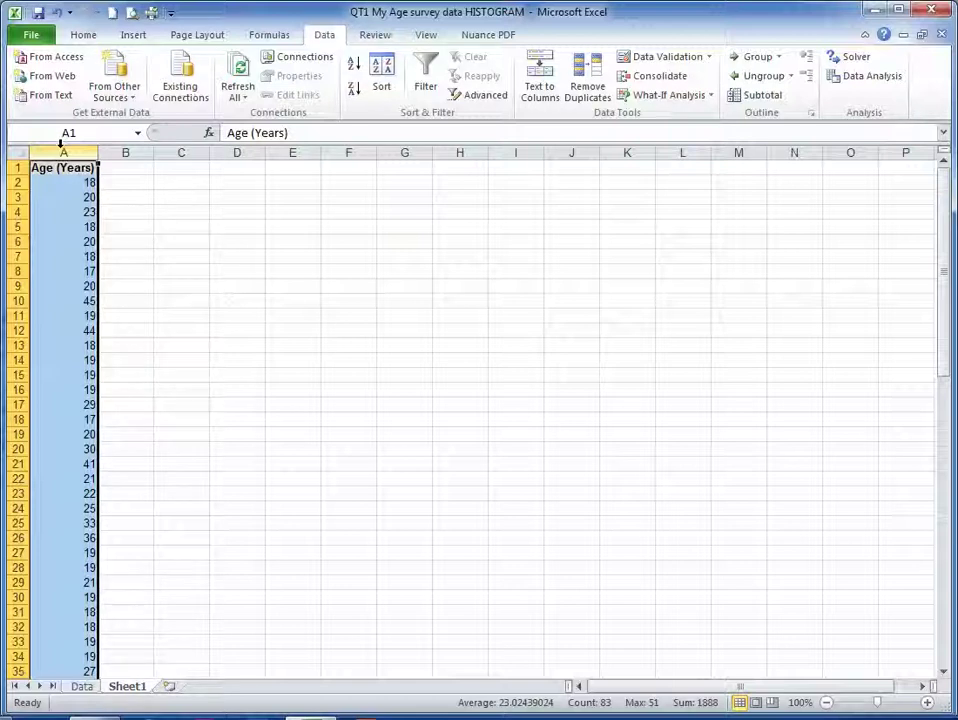
{"action": "left_click", "coordinate": [177, 198]}
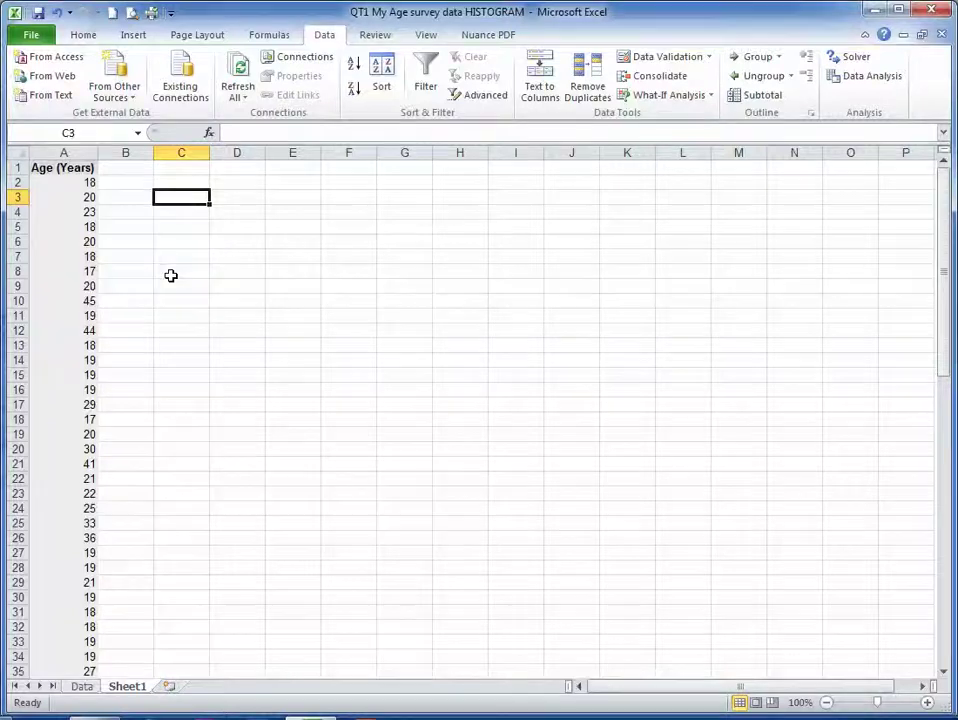
{"action": "type", "text": "Up to 2"}
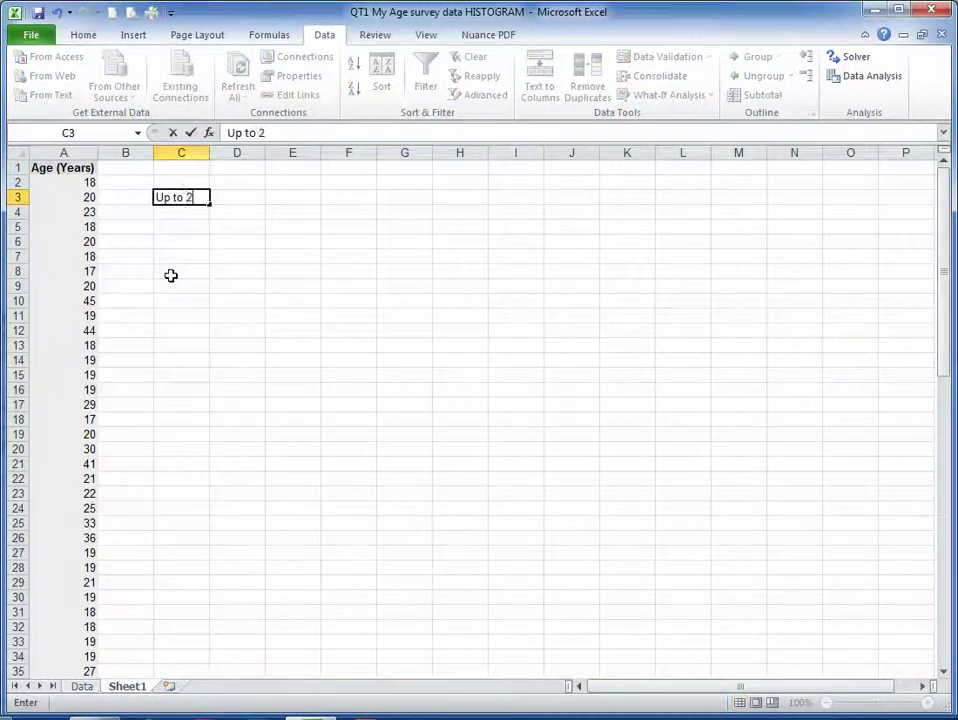
{"action": "type", "text": "0"}
{"action": "key", "text": "Return"}
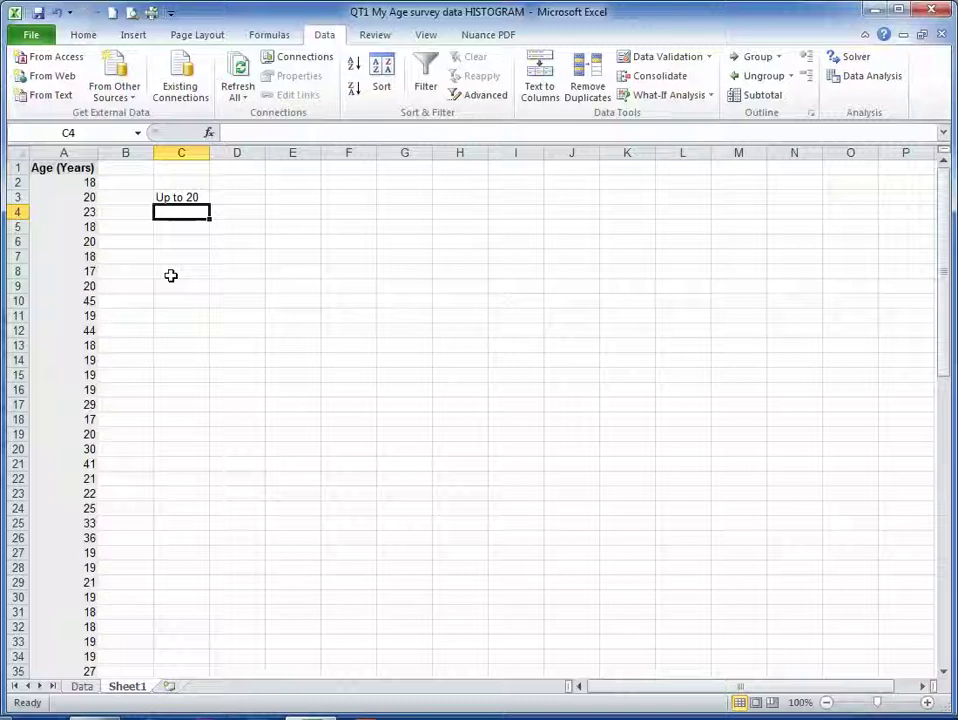
{"action": "key", "text": "Up"}
{"action": "key", "text": "Right"}
{"action": "type", "text": "2"}
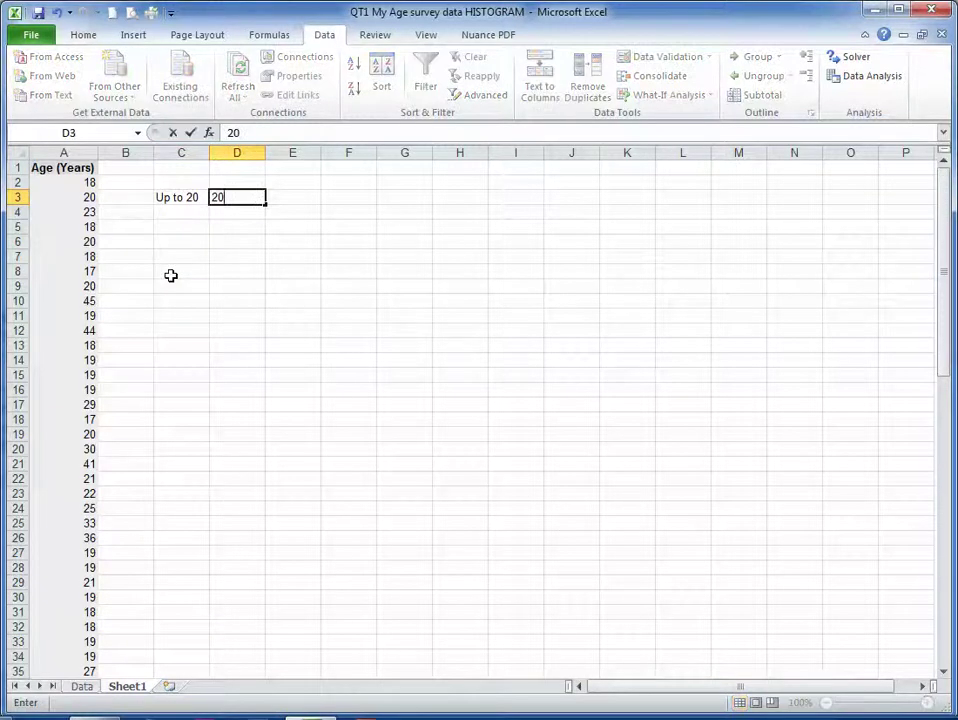
{"action": "type", "text": "0"}
{"action": "key", "text": "Return"}
{"action": "key", "text": "Left"}
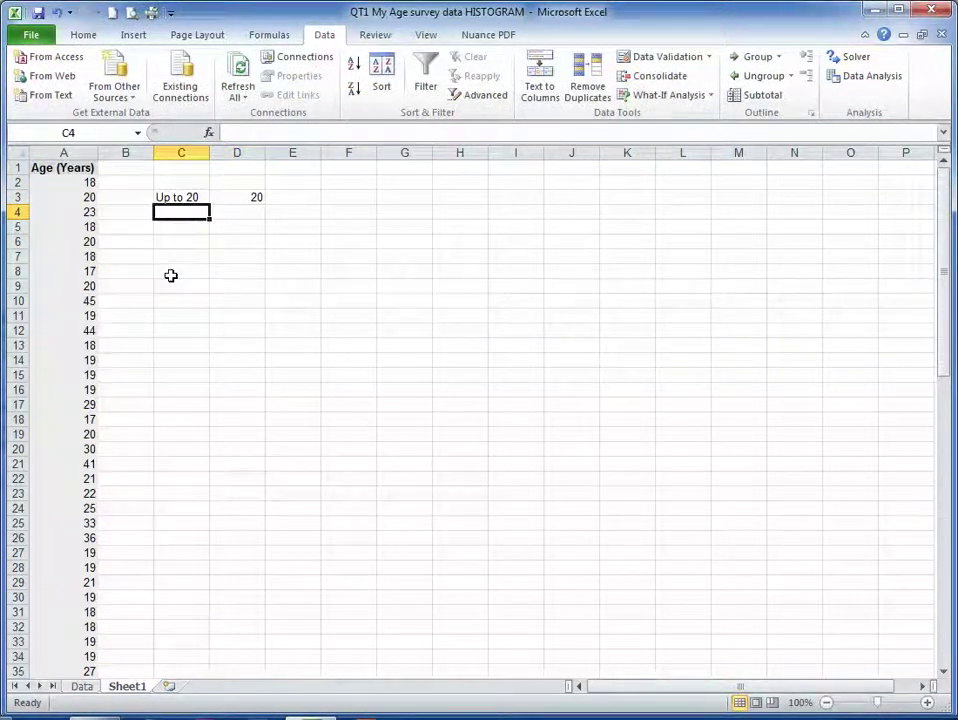
{"action": "key", "text": "Right"}
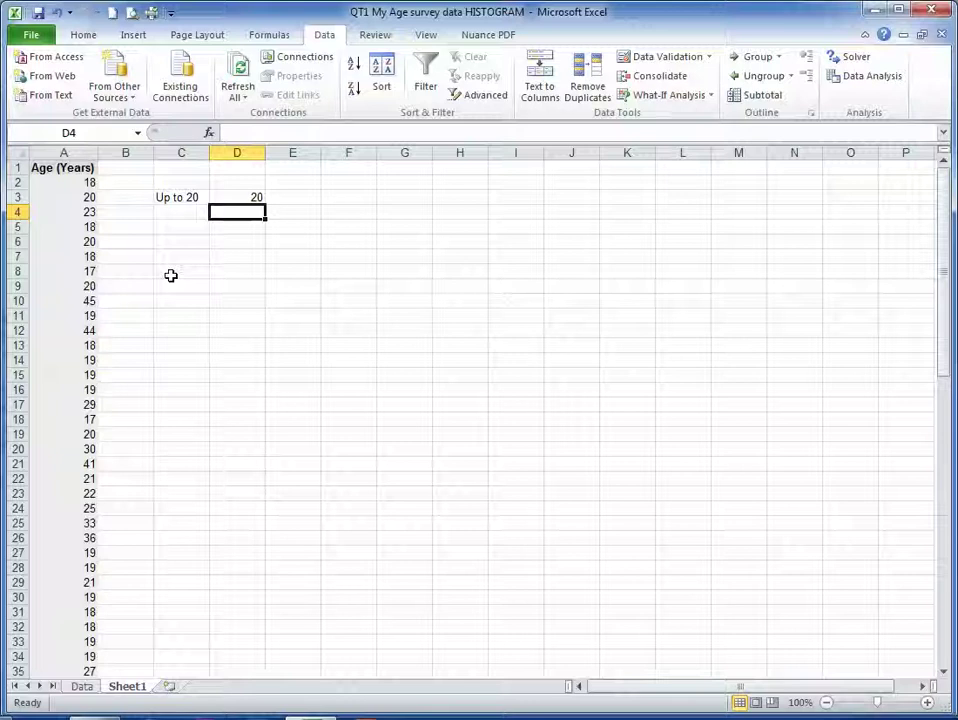
{"action": "key", "text": "Left"}
Add the ranges '21 - 30' and '31 - 40' with bin limits 30 and 40
{"action": "type", "text": "2"}
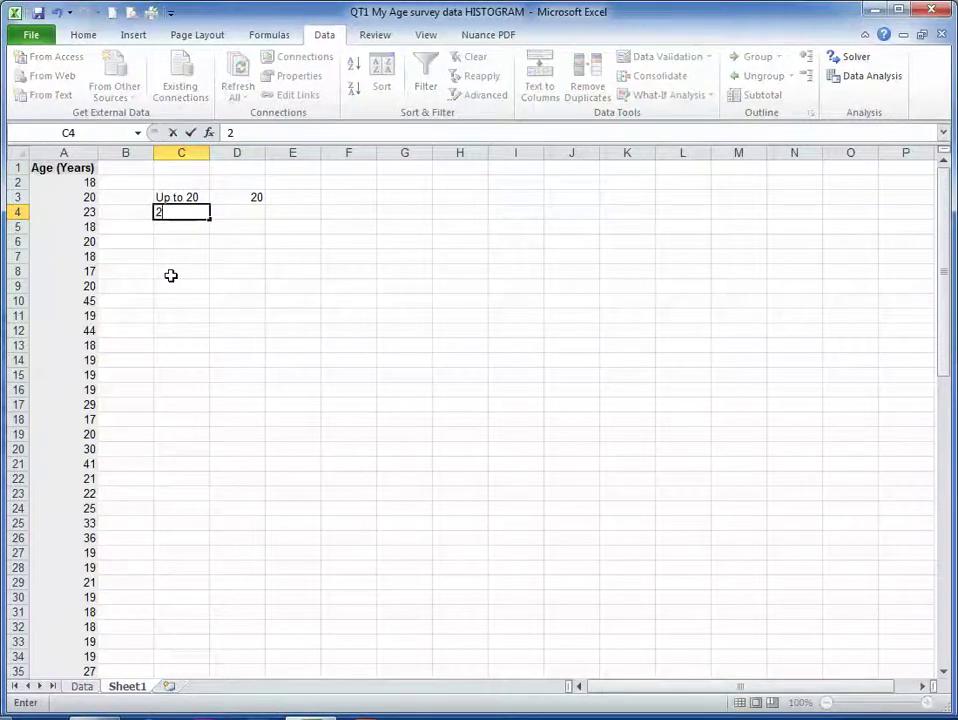
{"action": "type", "text": "1 - 30"}
{"action": "key", "text": "Right"}
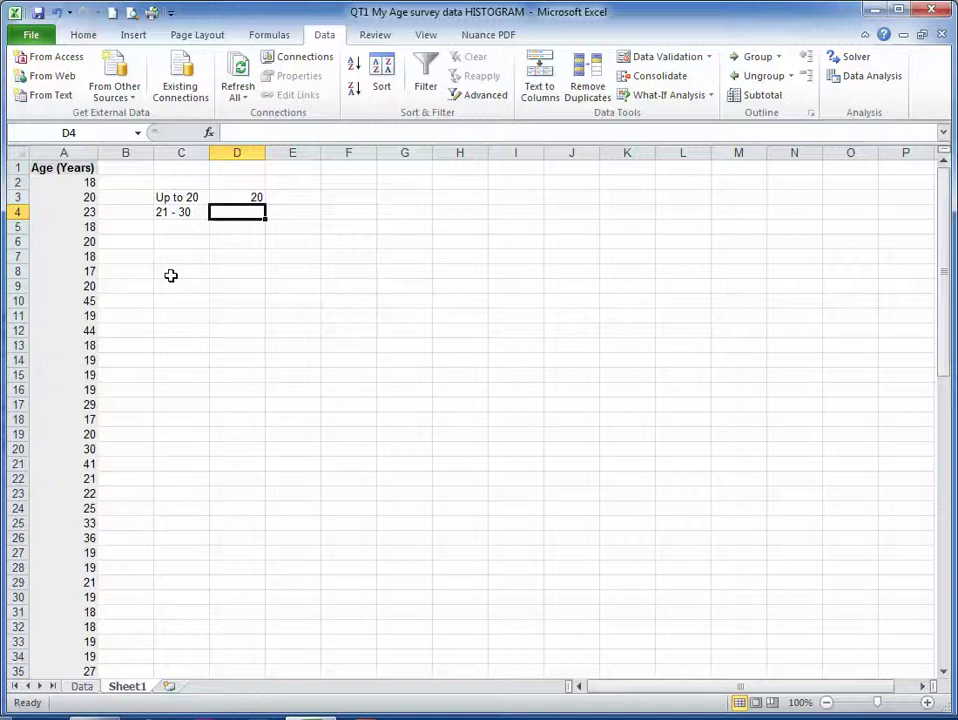
{"action": "type", "text": "30"}
{"action": "key", "text": "Return"}
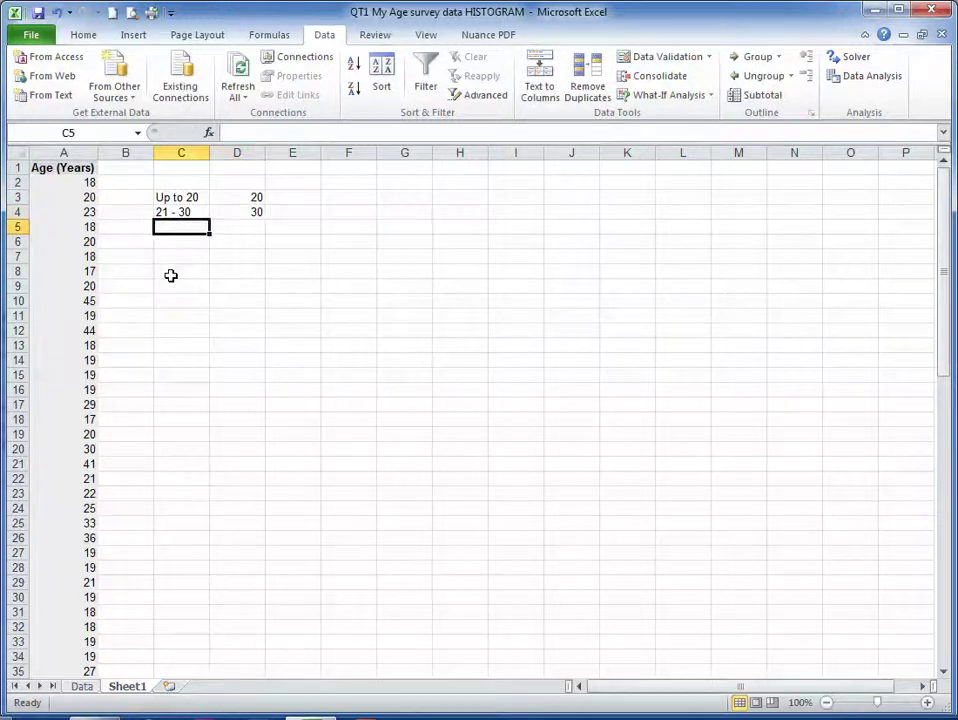
{"action": "type", "text": "2"}
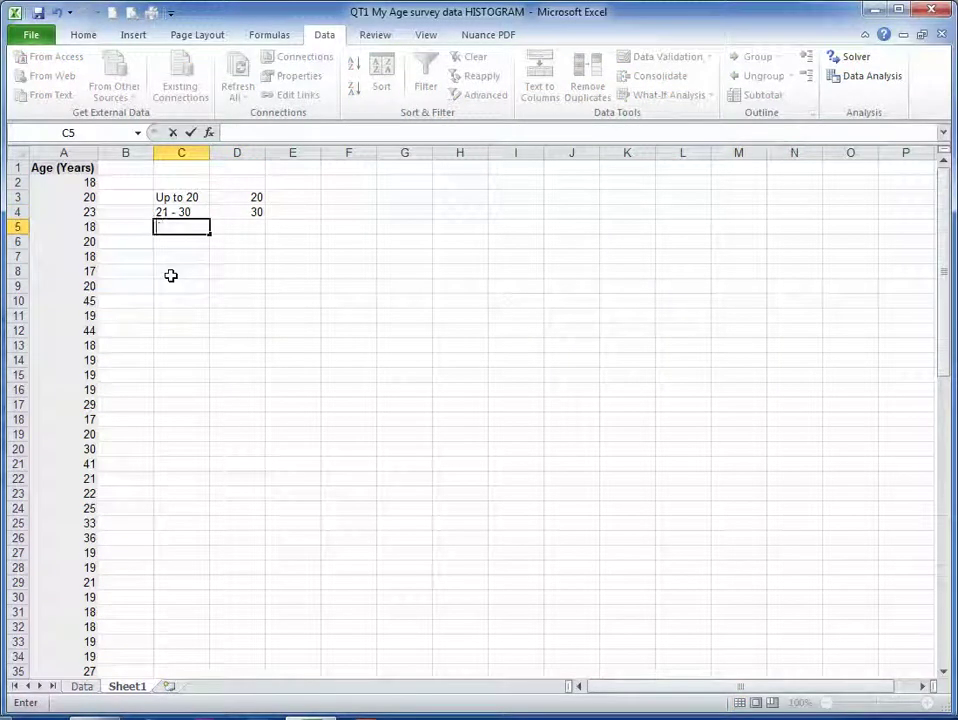
{"action": "type", "text": "1 - 40"}
{"action": "key", "text": "Tab"}
{"action": "type", "text": "4"}
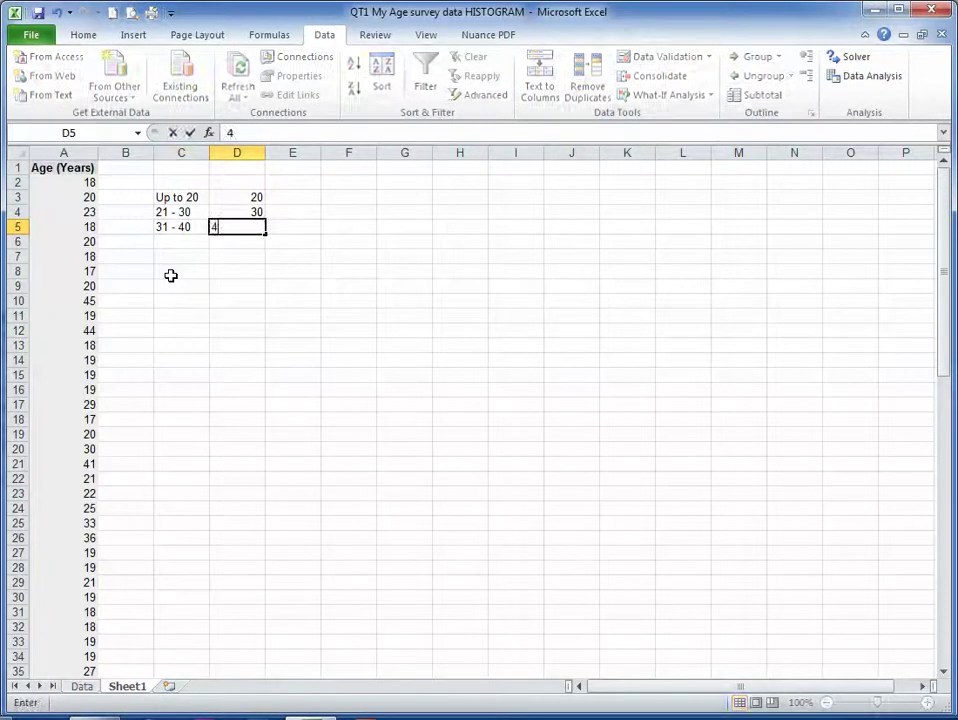
{"action": "type", "text": "0"}
{"action": "key", "text": "Return"}
Add the ranges '41 - 50' and '51- 60' with bin limits 50 and 60
{"action": "type", "text": "41"}
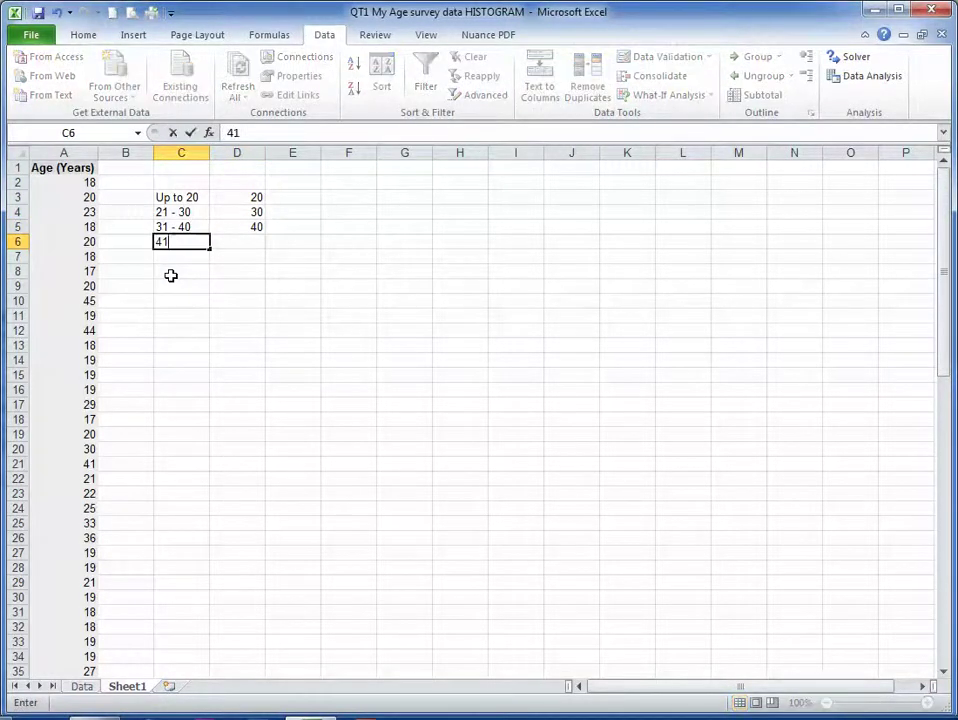
{"action": "type", "text": " - 50"}
{"action": "key", "text": "Tab"}
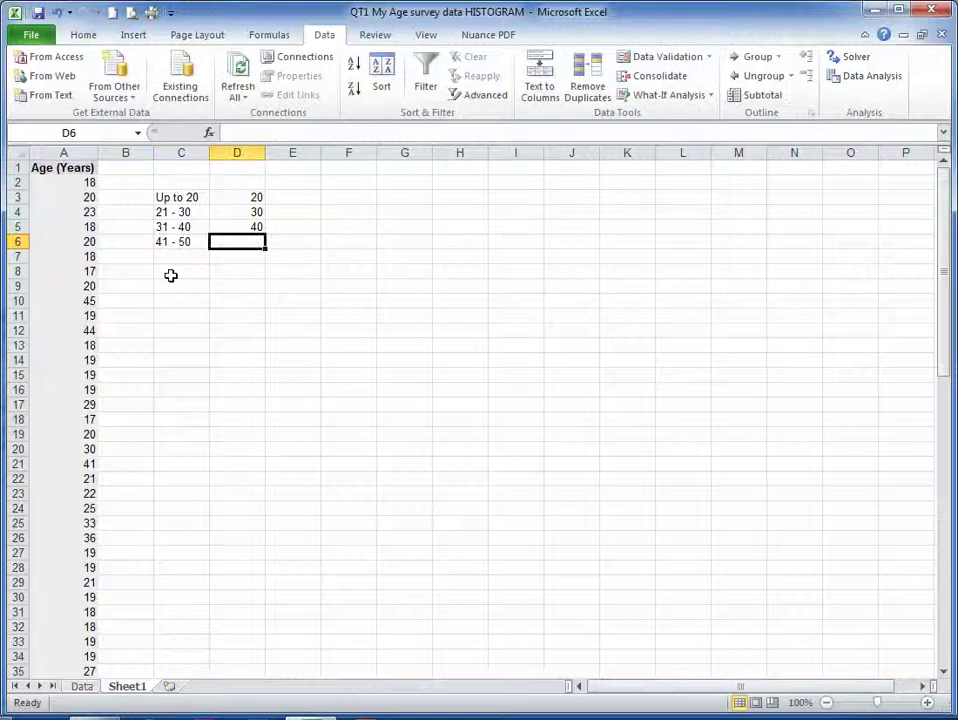
{"action": "type", "text": "50"}
{"action": "key", "text": "Return"}
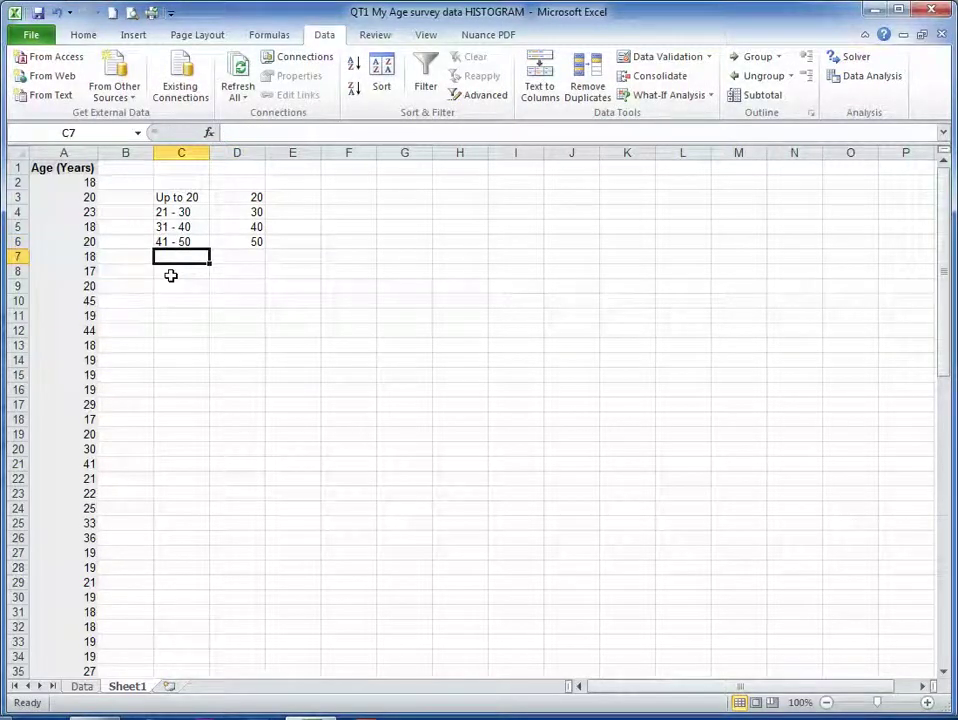
{"action": "type", "text": "51"}
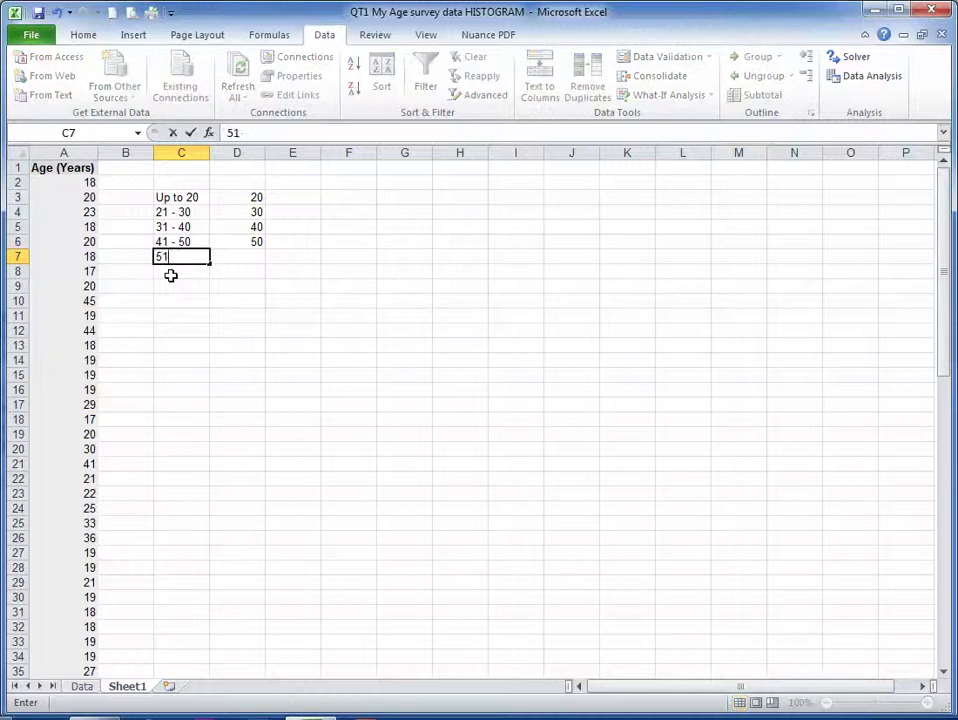
{"action": "type", "text": "- 60"}
{"action": "key", "text": "Tab"}
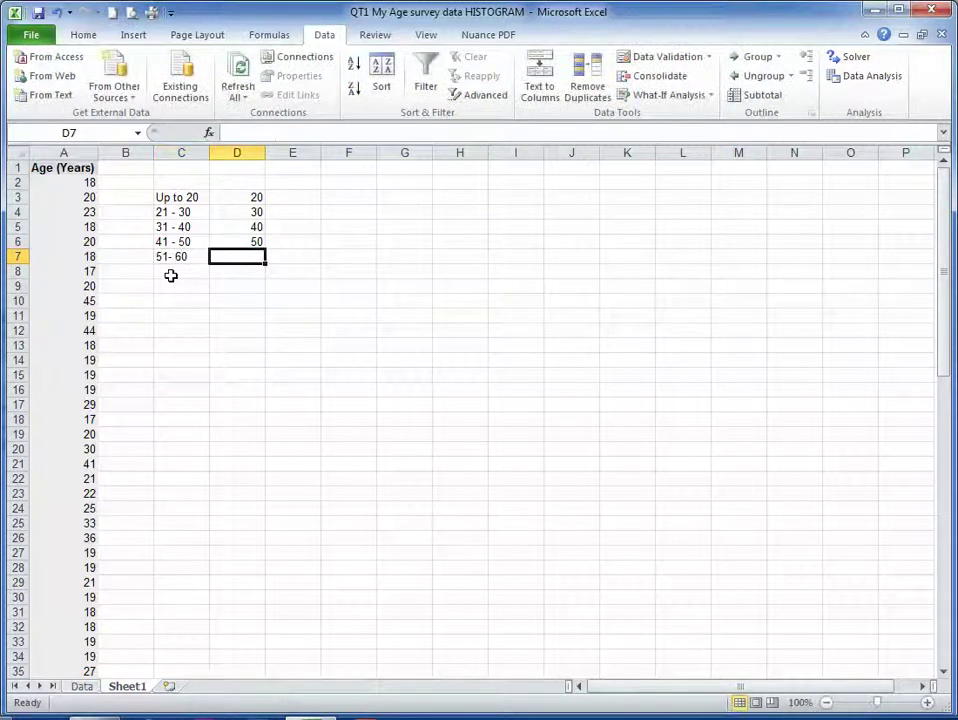
{"action": "type", "text": "60"}
{"action": "key", "text": "Return"}
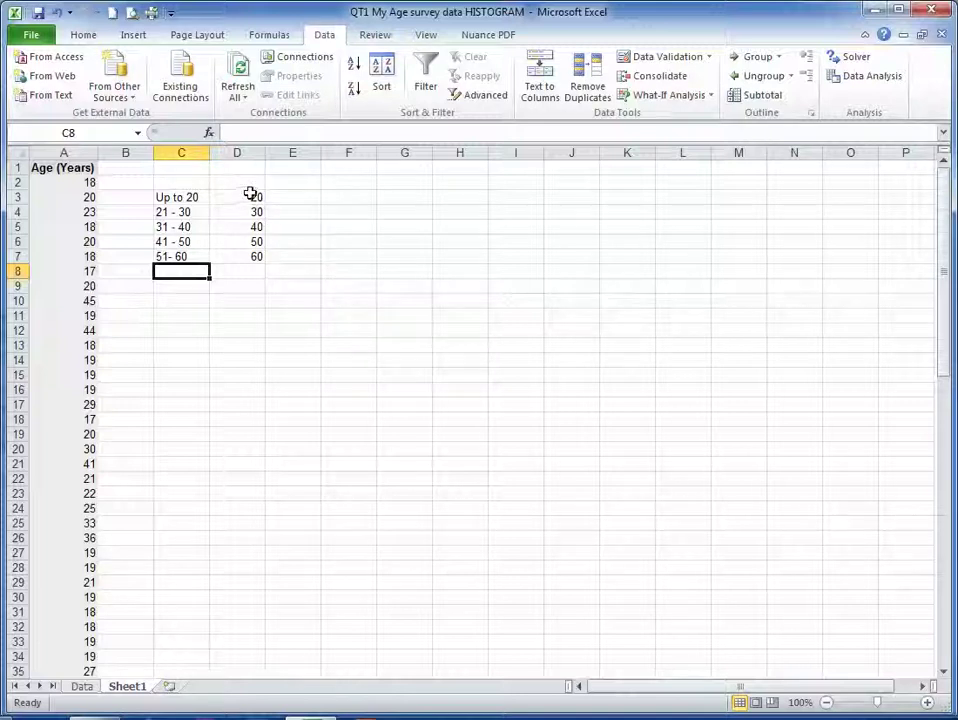
With cell E3 selected, launch the Histogram tool from Data Analysis
{"action": "left_click", "coordinate": [257, 198]}
{"action": "type", "text": "20"}
{"action": "left_click", "coordinate": [285, 197]}
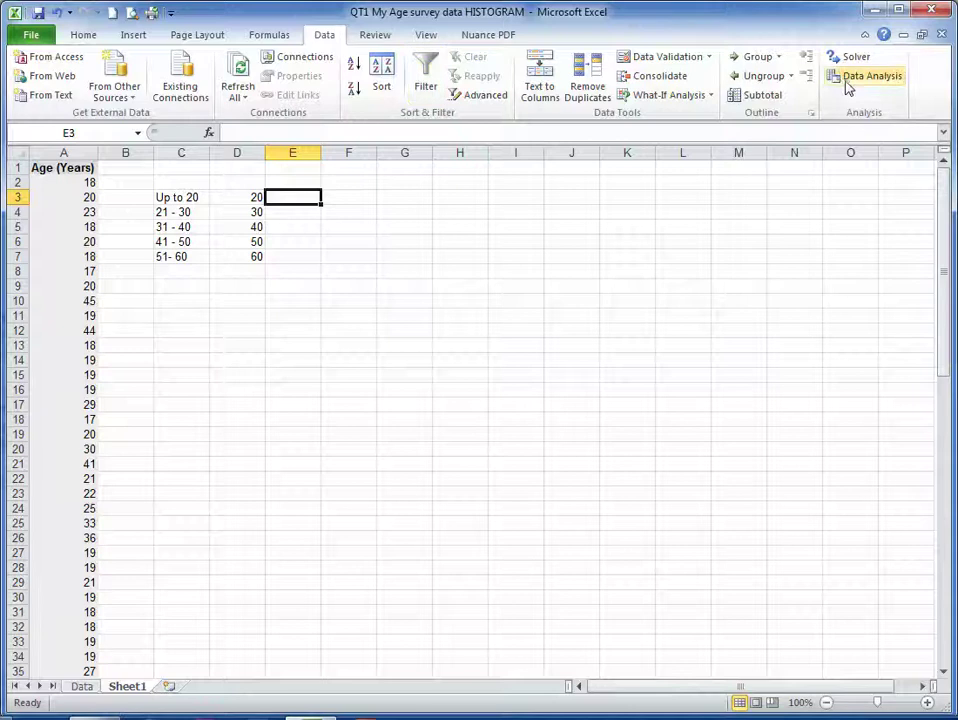
{"action": "left_click", "coordinate": [848, 84]}
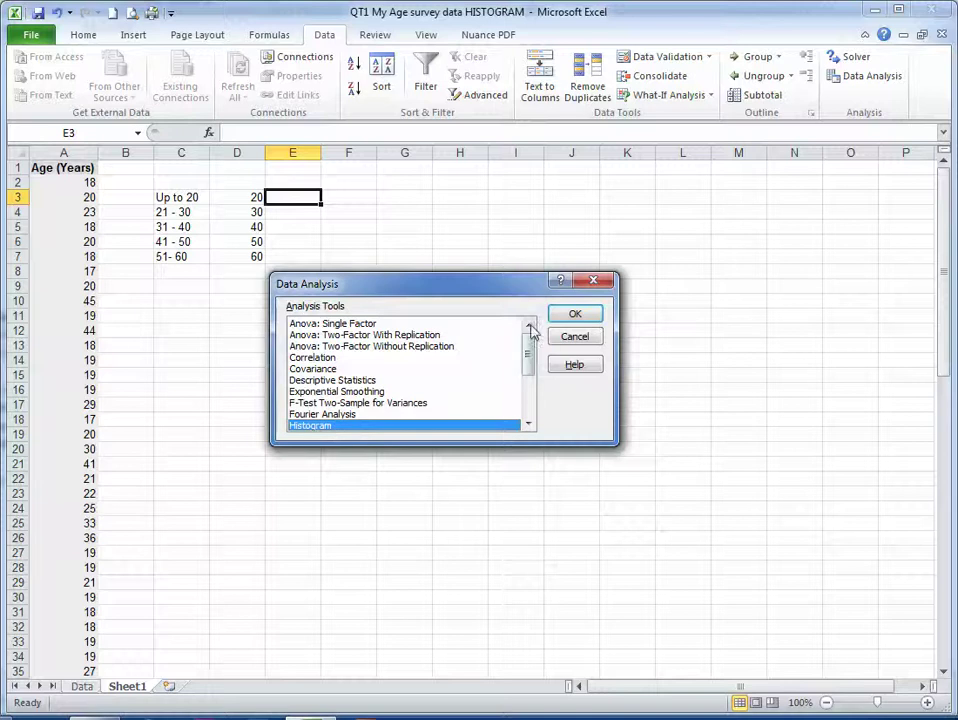
{"action": "left_click", "coordinate": [573, 315]}
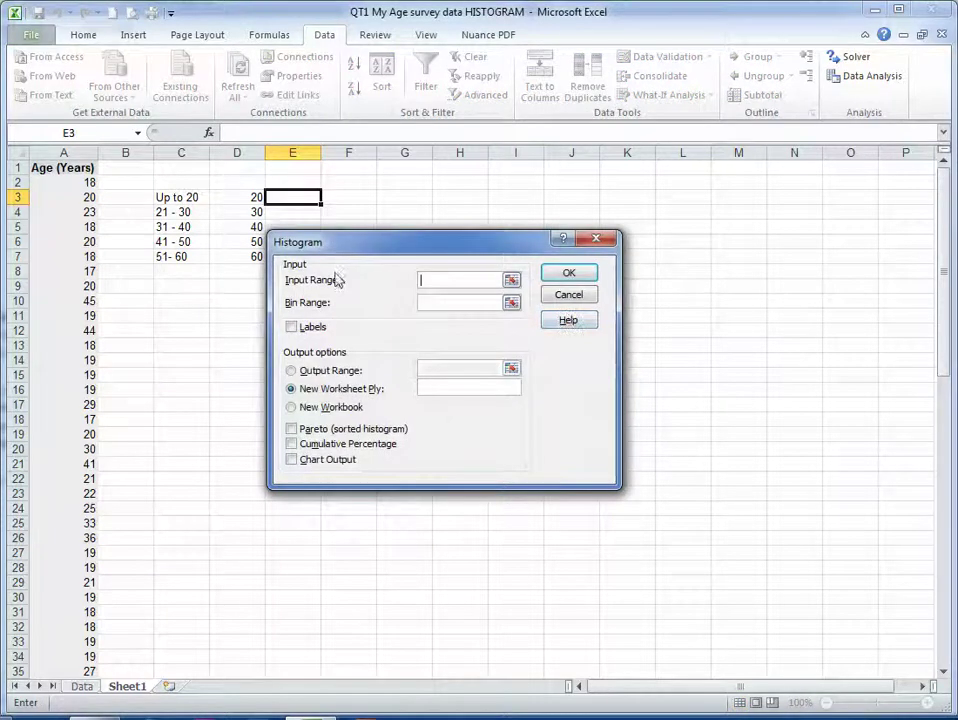
Use ages A2:A83 as input, D3:D7 as bins, and output range starting at G3
{"action": "left_click_drag", "start_coordinate": [82, 182], "coordinate": [53, 713]}
{"action": "left_click_drag", "start_coordinate": [60, 657], "coordinate": [60, 657]}
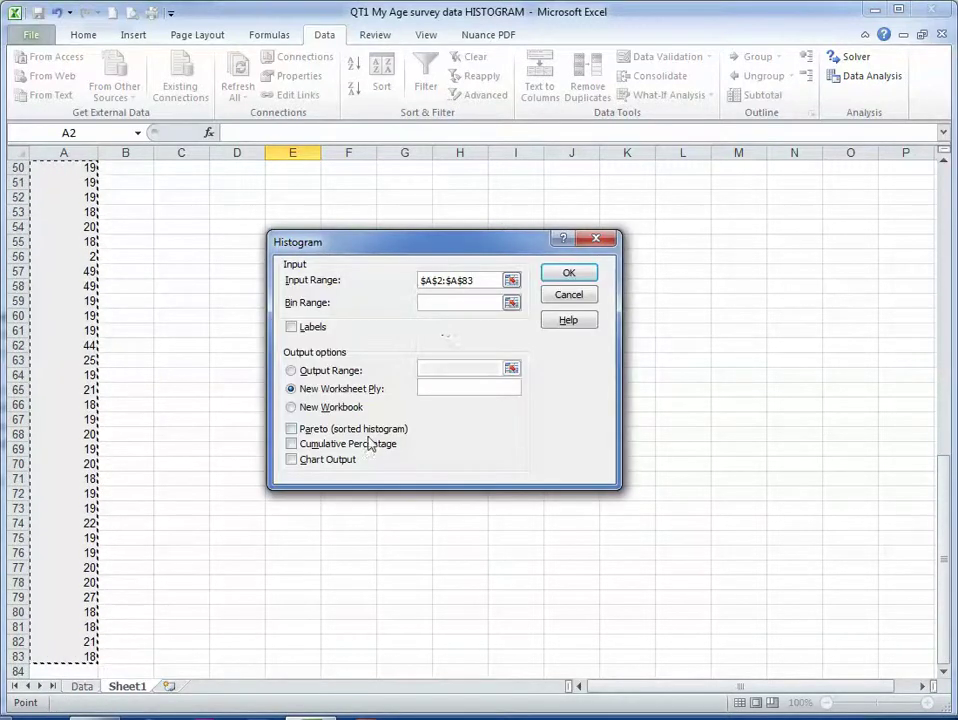
{"action": "left_click", "coordinate": [445, 303]}
{"action": "scroll", "coordinate": [143, 246], "scroll_direction": "up", "scroll_amount": 16}
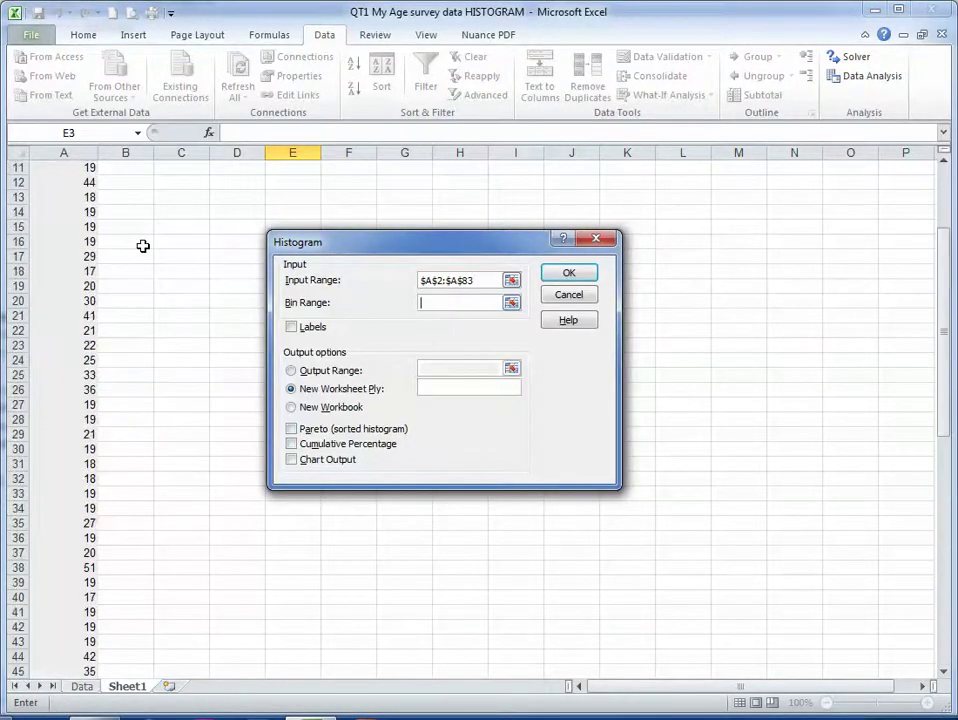
{"action": "left_click_drag", "start_coordinate": [248, 197], "coordinate": [246, 260]}
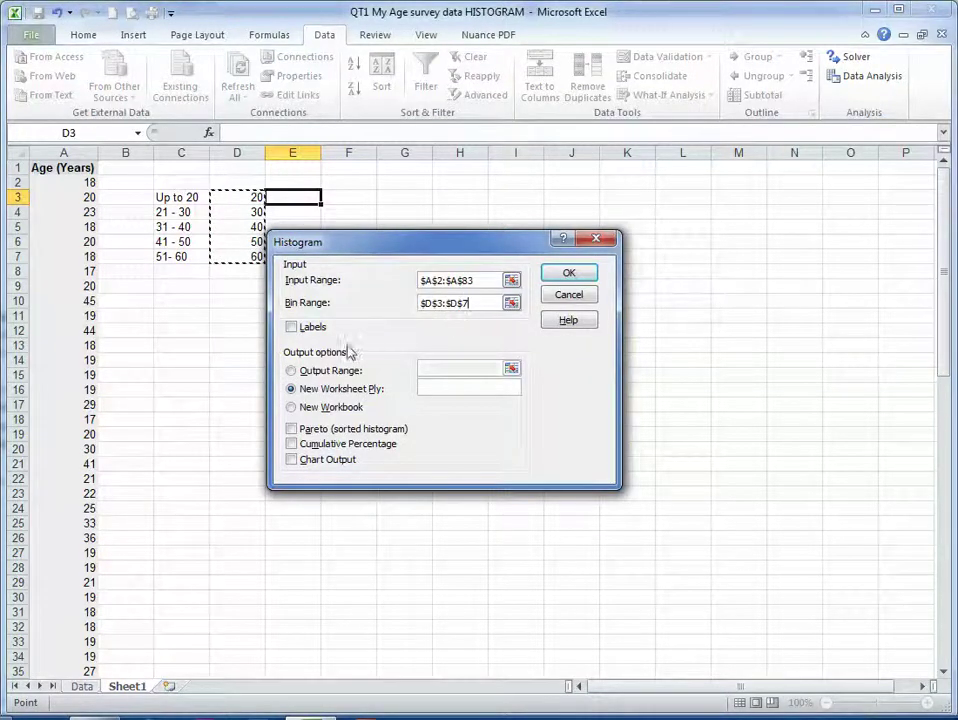
{"action": "left_click", "coordinate": [291, 370]}
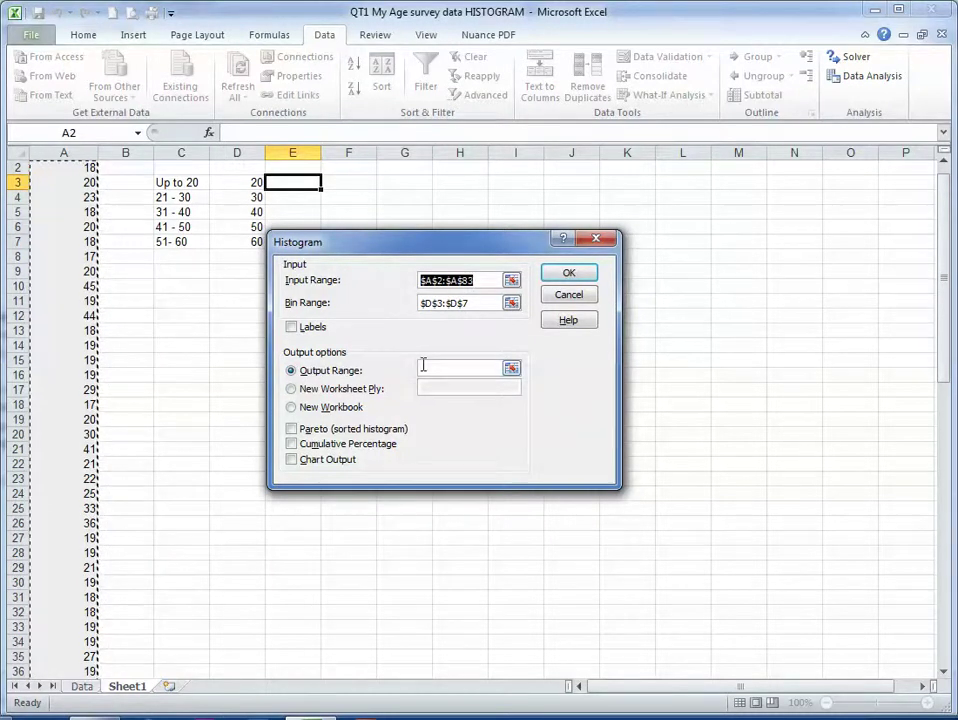
{"action": "left_click", "coordinate": [424, 368]}
{"action": "left_click", "coordinate": [387, 183]}
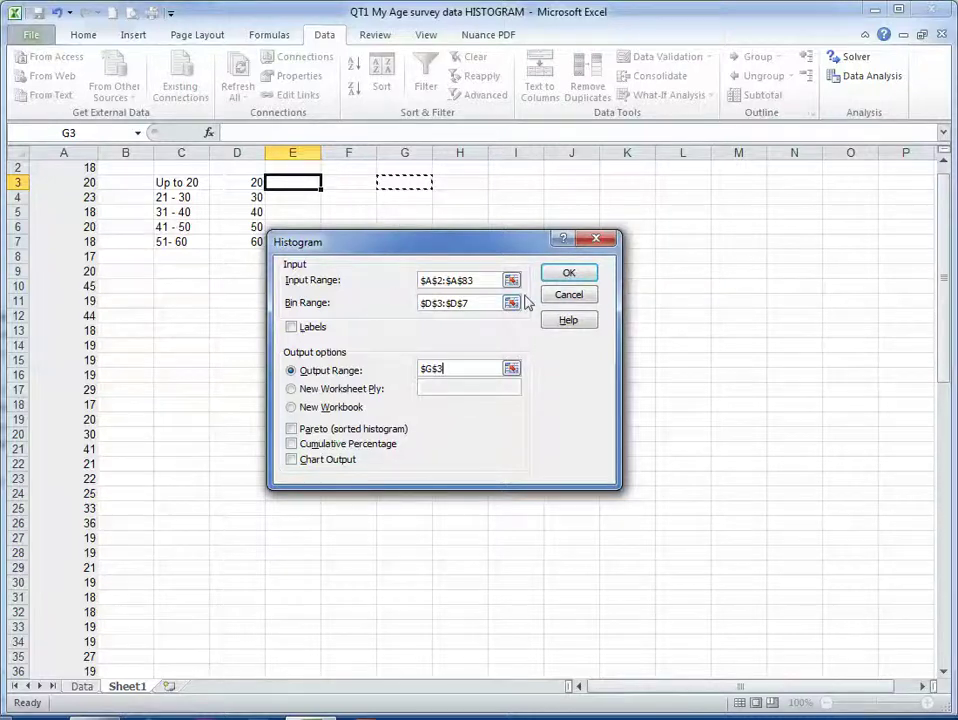
{"action": "left_click", "coordinate": [562, 274]}
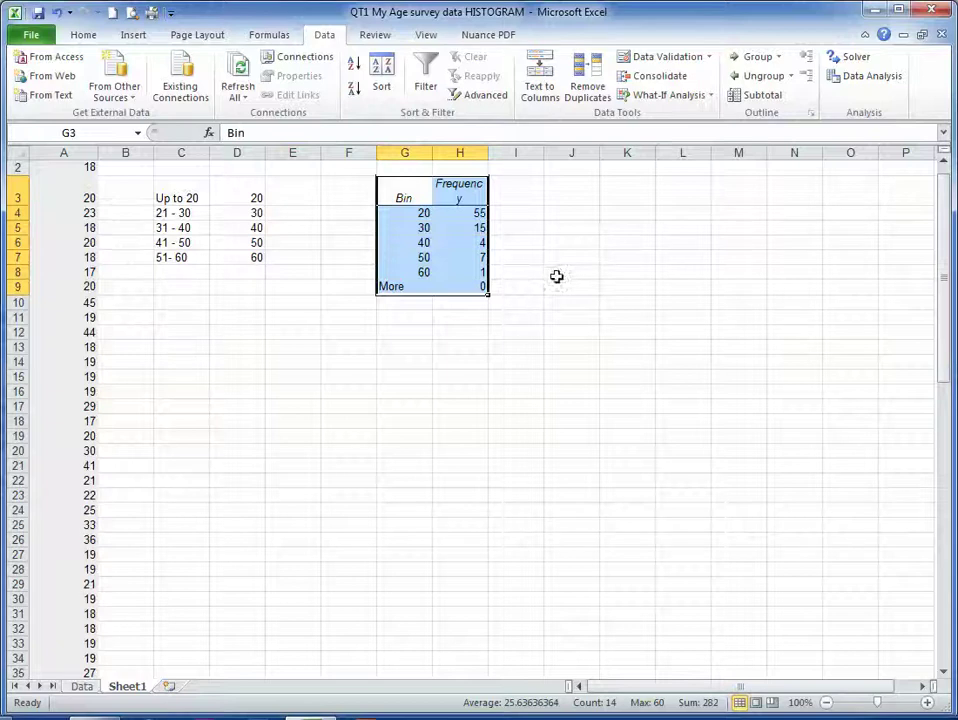
{"action": "left_click", "coordinate": [414, 215]}
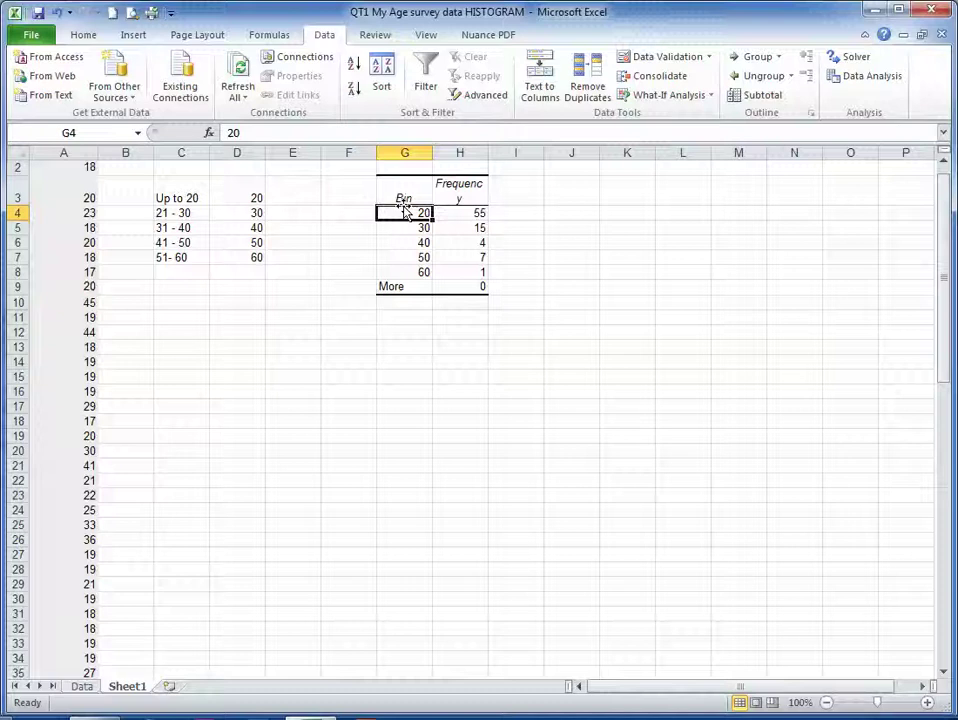
{"action": "left_click", "coordinate": [468, 229]}
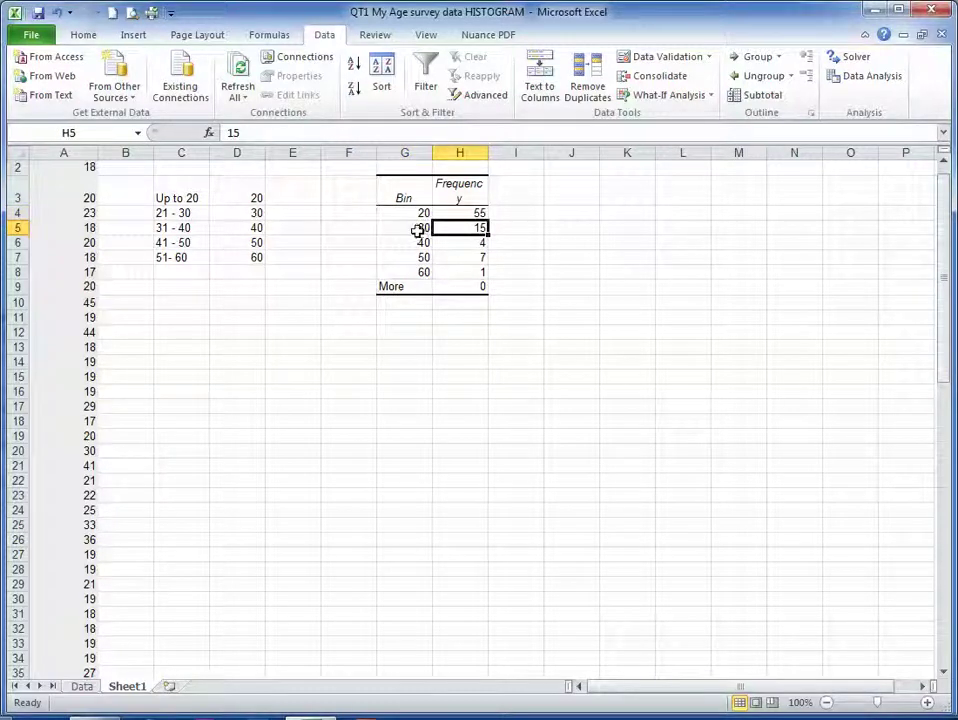
{"action": "left_click", "coordinate": [472, 242]}
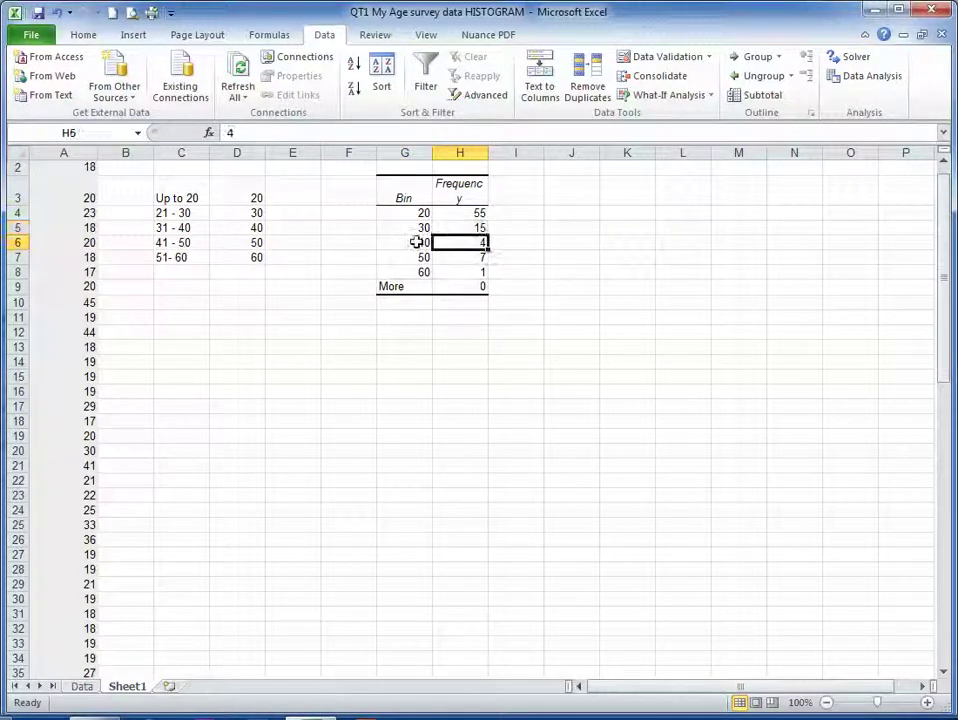
{"action": "left_click", "coordinate": [468, 257]}
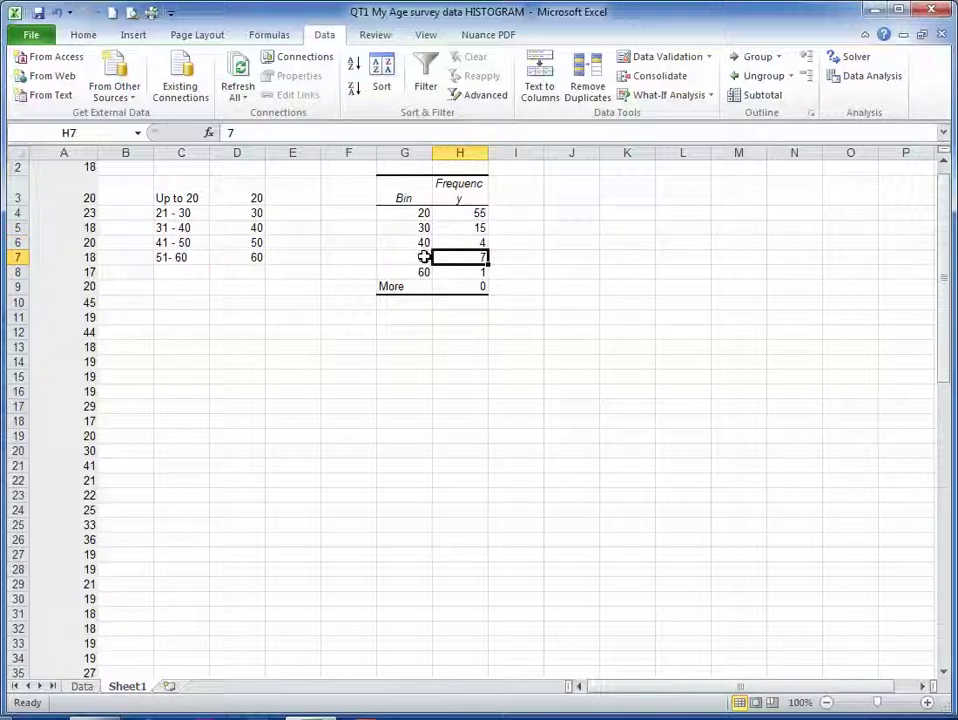
{"action": "left_click", "coordinate": [470, 274]}
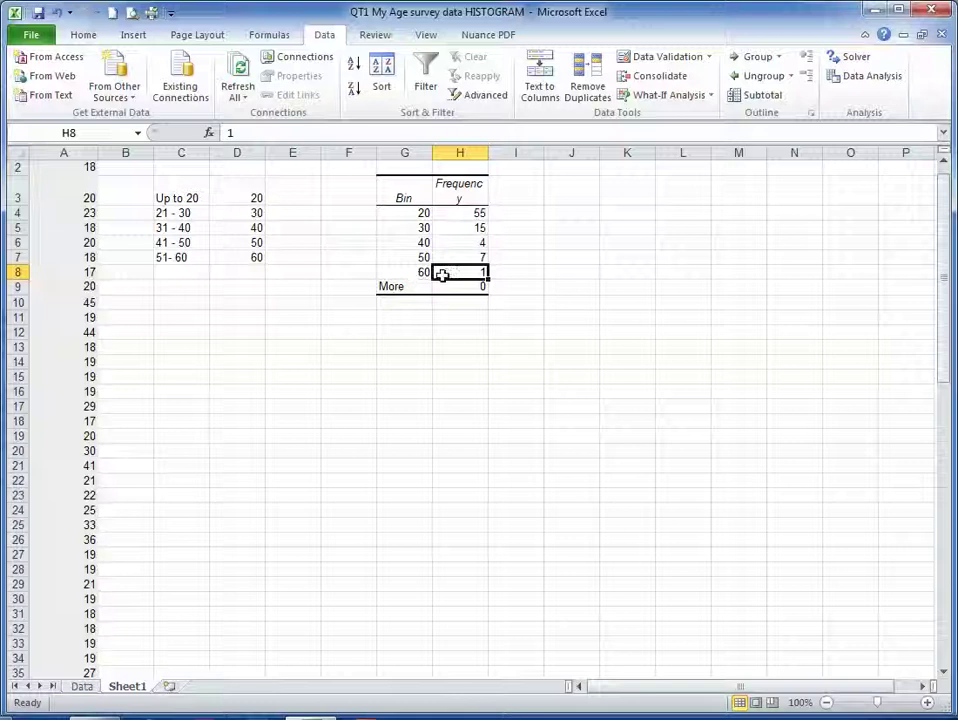
Copy the frequency counts from H4:H8 into H13:H17
{"action": "left_click_drag", "start_coordinate": [480, 213], "coordinate": [479, 272]}
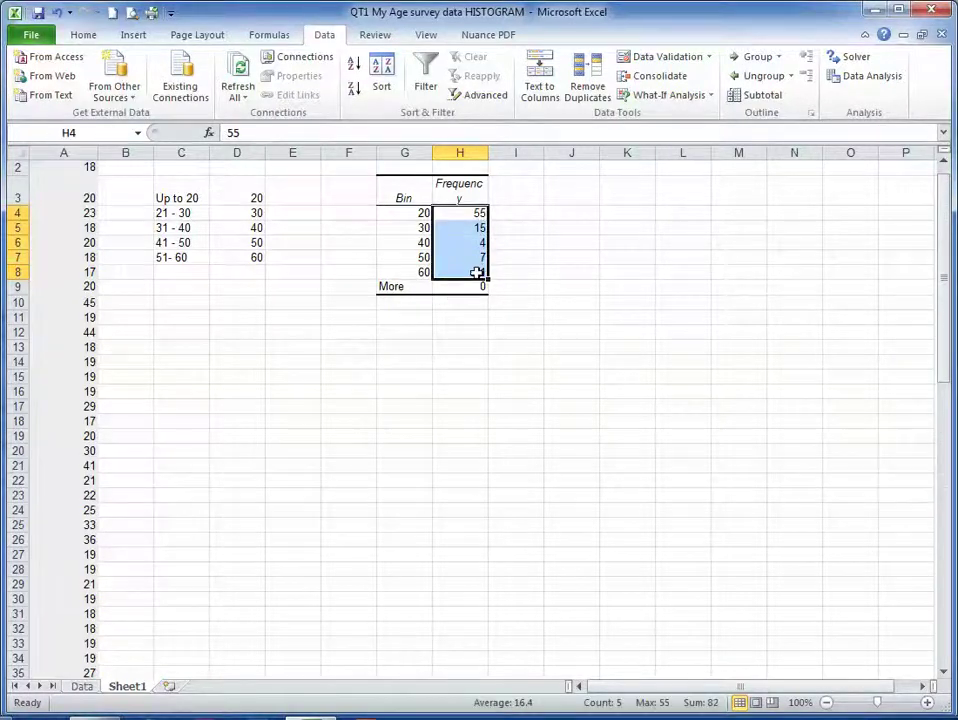
{"action": "key", "text": "ctrl+c"}
{"action": "left_click", "coordinate": [442, 348]}
{"action": "key", "text": "ctrl+v"}
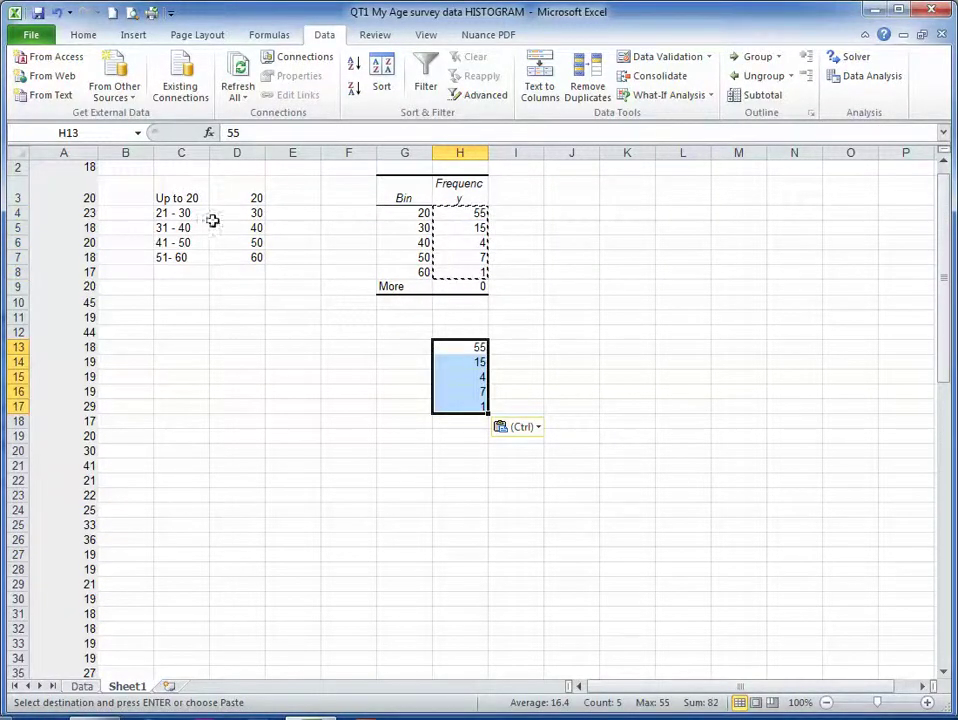
Copy the age-range labels C3:C7 into G13:G17, then select the G13:H17 table
{"action": "left_click_drag", "start_coordinate": [192, 198], "coordinate": [192, 252]}
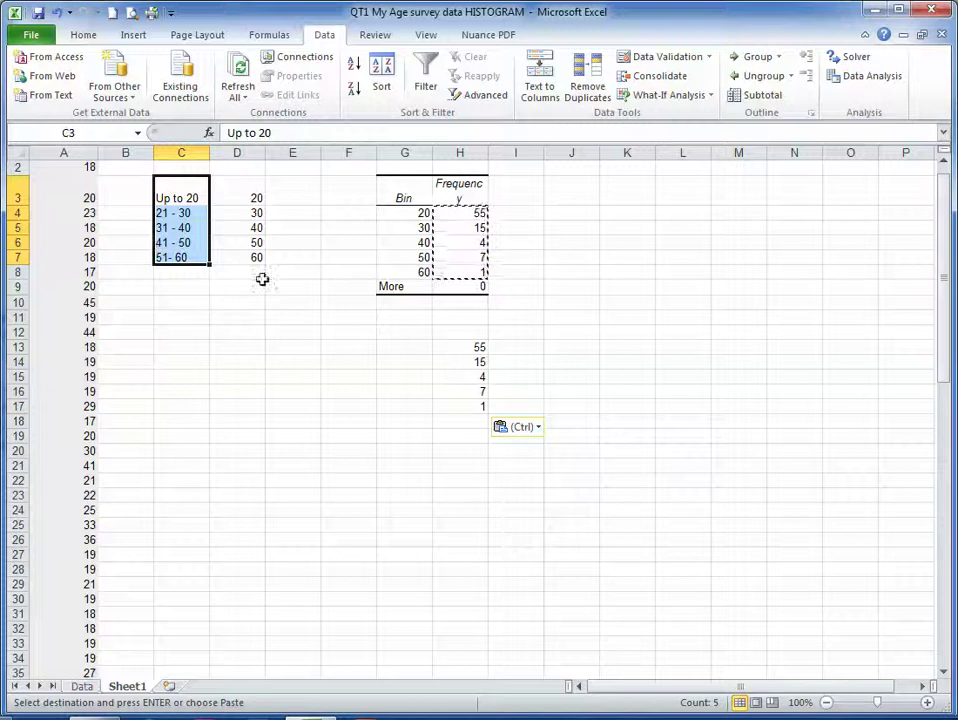
{"action": "key", "text": "ctrl+c"}
{"action": "left_click", "coordinate": [440, 347]}
{"action": "left_click", "coordinate": [421, 347]}
{"action": "key", "text": "ctrl+v"}
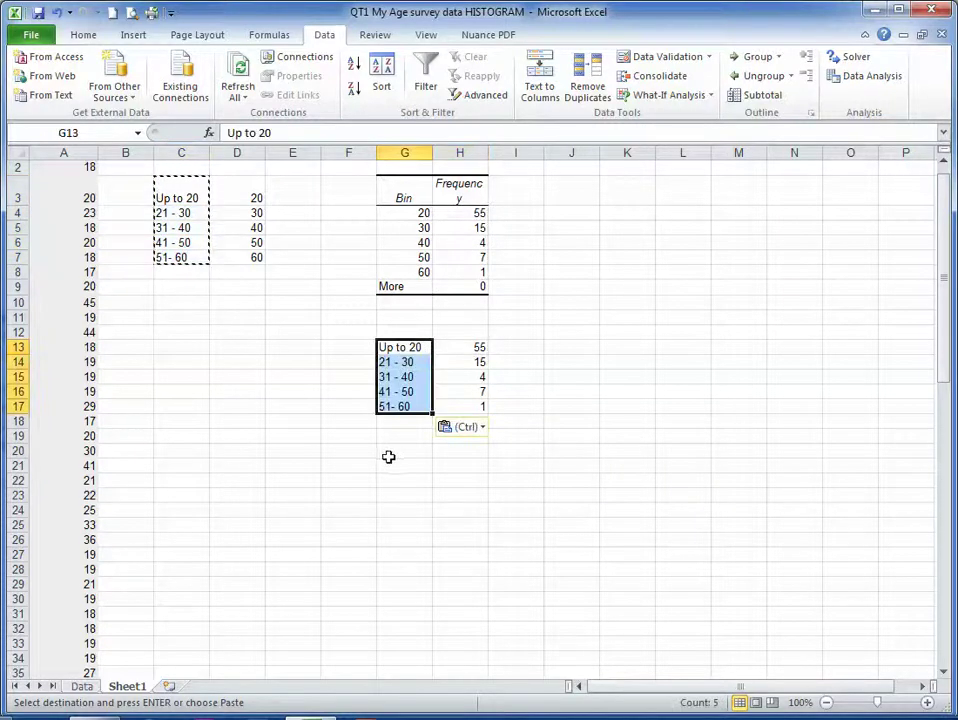
{"action": "left_click", "coordinate": [483, 427]}
{"action": "key", "text": "Escape"}
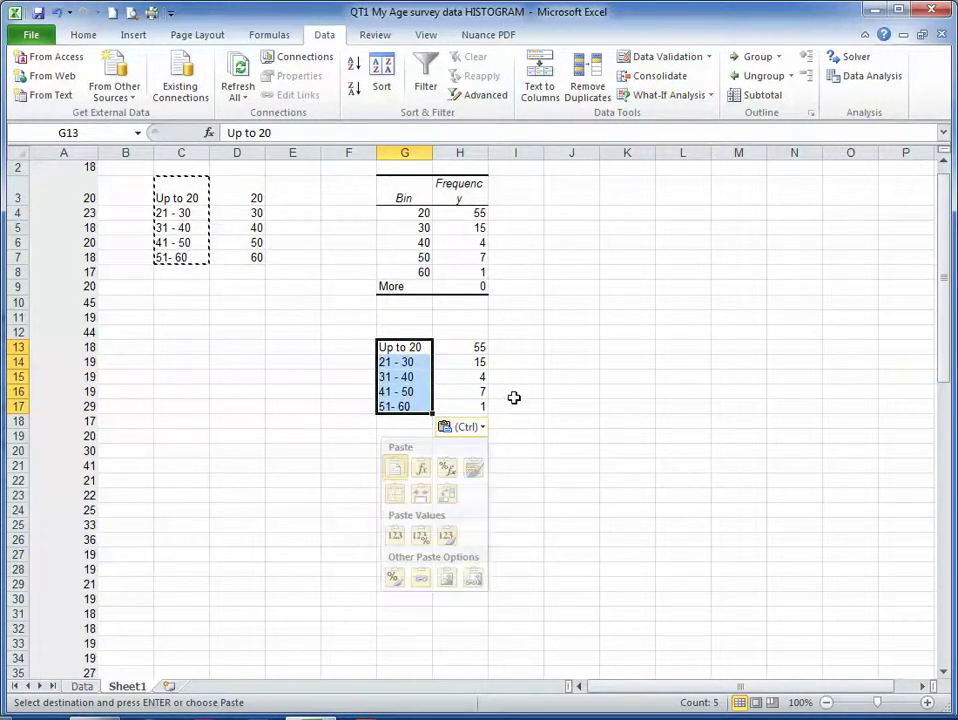
{"action": "key", "text": "Escape"}
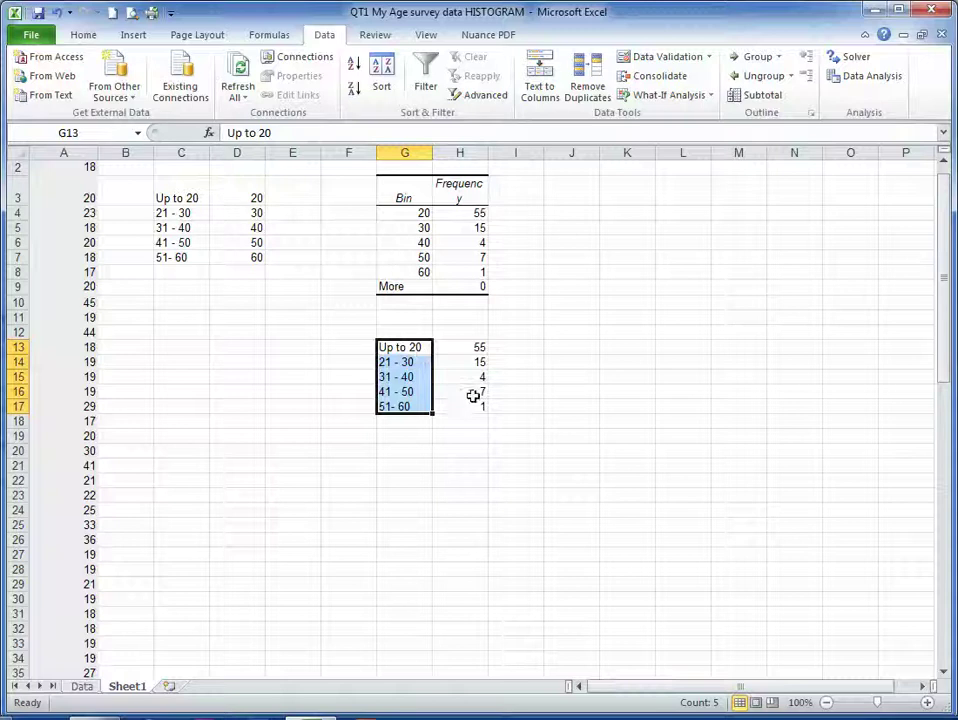
{"action": "left_click_drag", "start_coordinate": [473, 400], "coordinate": [418, 347]}
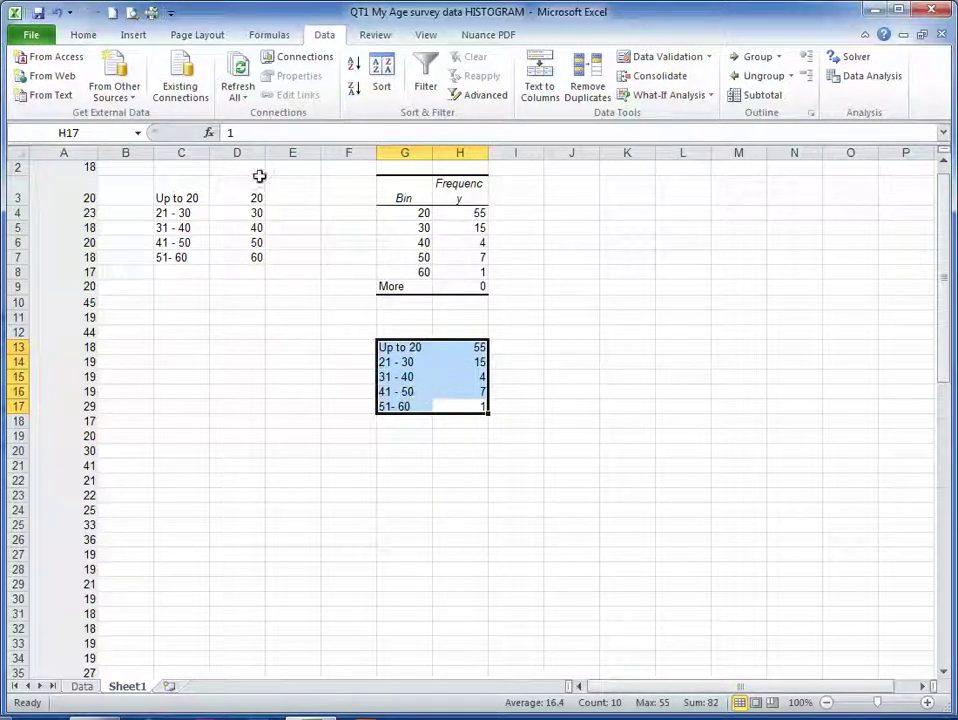
Insert a clustered column chart of the G13:H17 table and nudge it down and right
{"action": "left_click", "coordinate": [136, 36]}
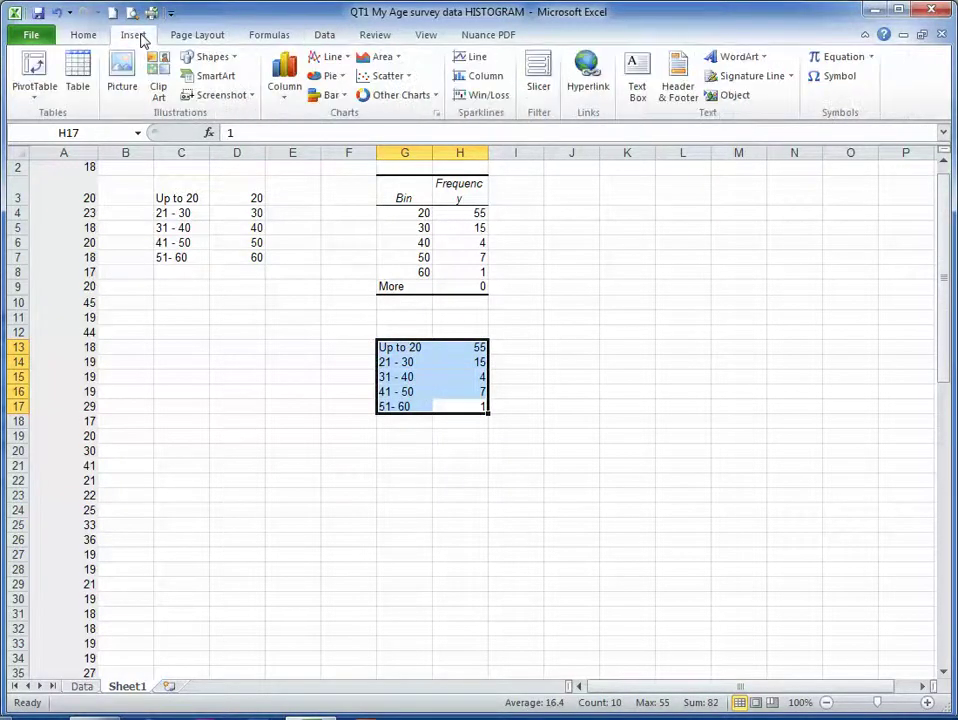
{"action": "left_click", "coordinate": [279, 96]}
{"action": "left_click", "coordinate": [133, 145]}
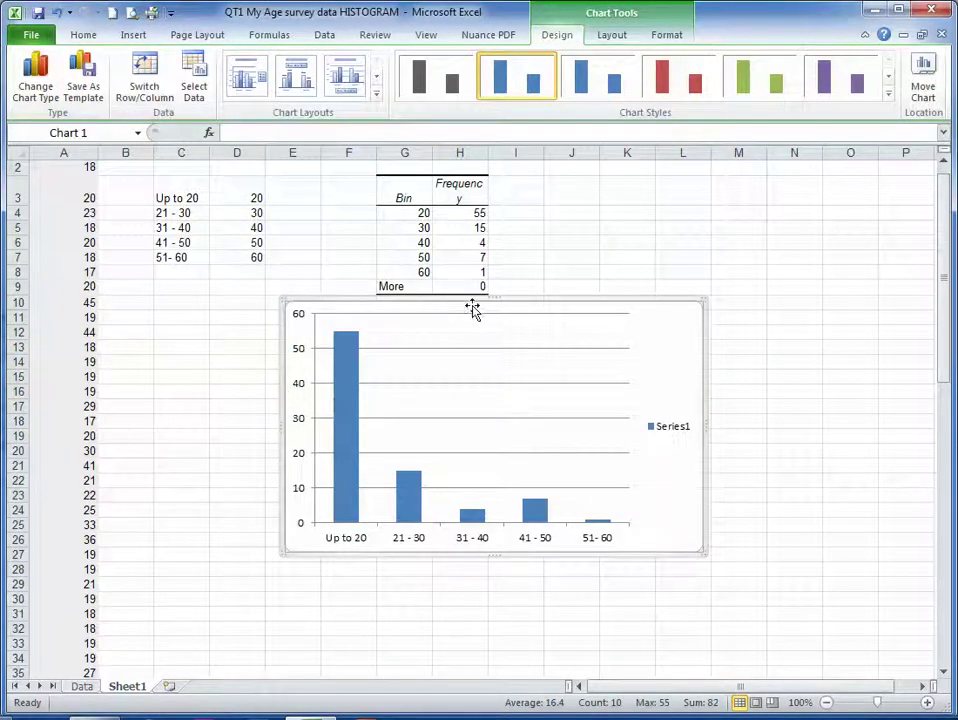
{"action": "left_click_drag", "start_coordinate": [586, 310], "coordinate": [605, 333]}
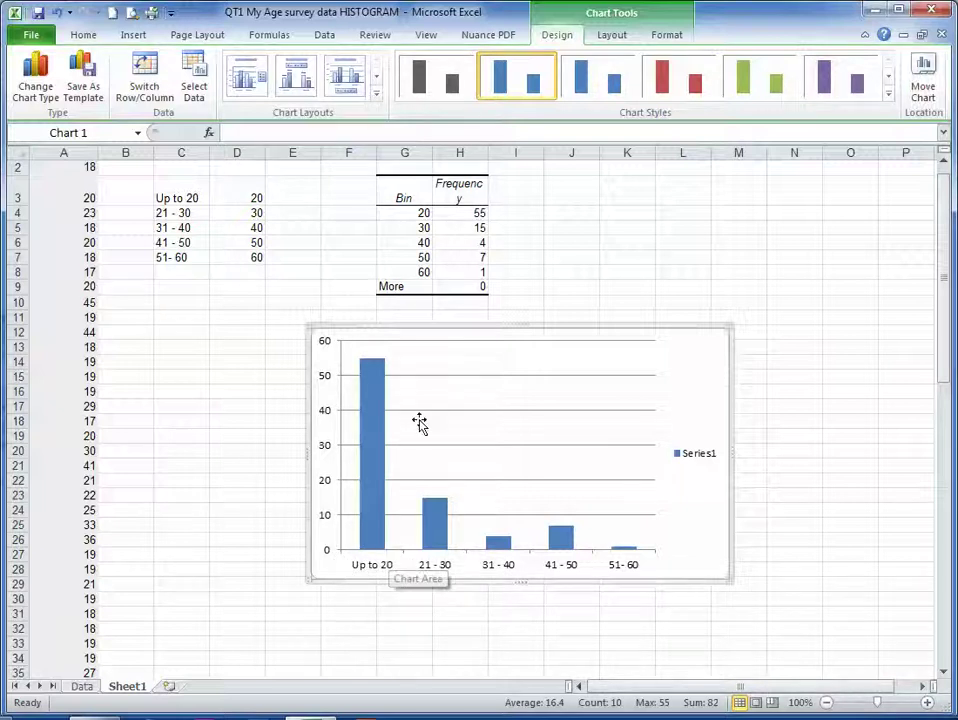
Apply chart Layout 8 for gap-free columns with title and axis title placeholders
{"action": "left_click", "coordinate": [377, 77]}
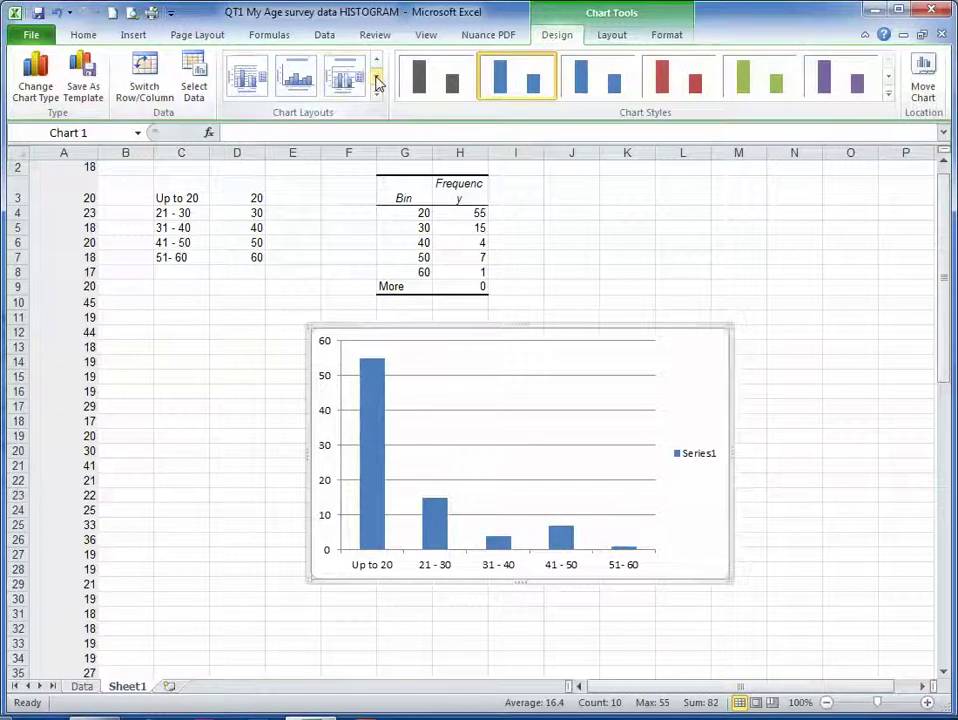
{"action": "left_click", "coordinate": [301, 87]}
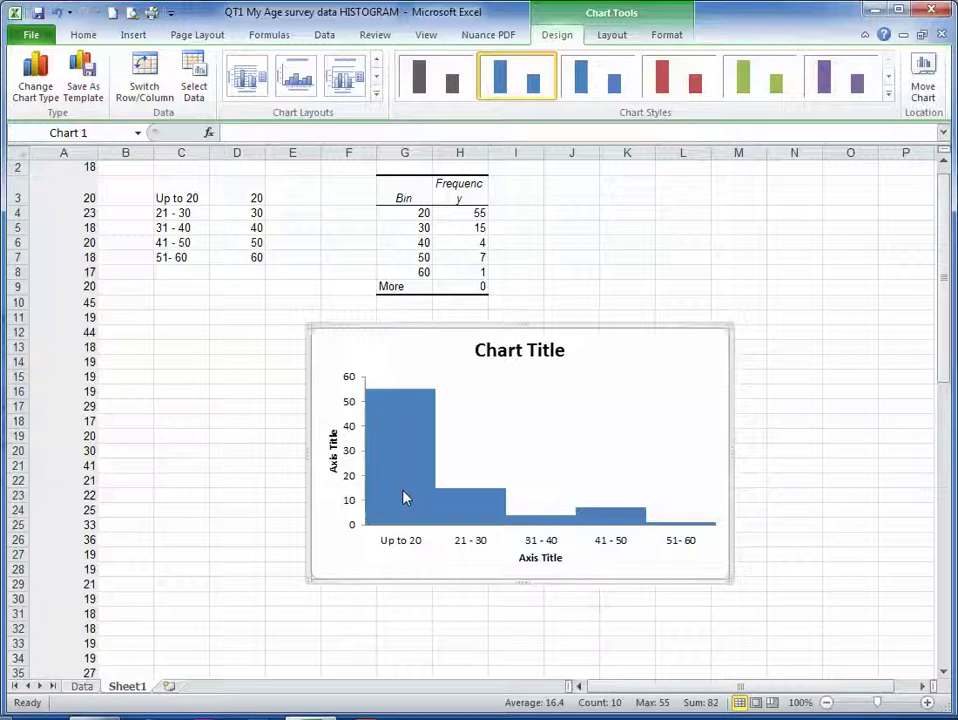
Replace the 'Chart Title' placeholder with 'Histogram of Student Ages'
{"action": "left_click", "coordinate": [491, 348]}
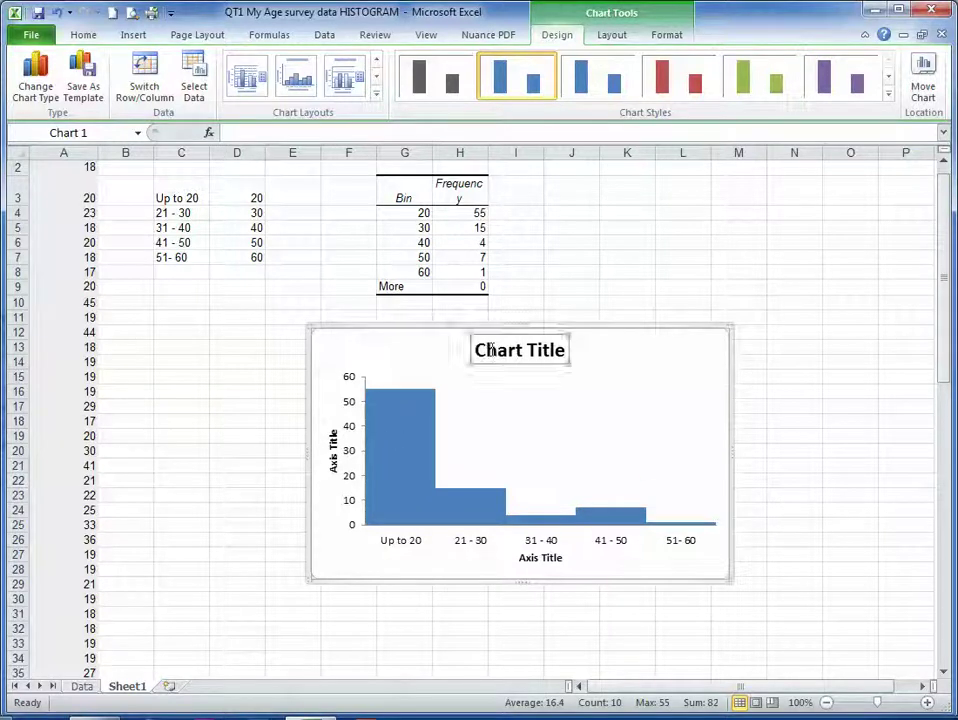
{"action": "left_click_drag", "start_coordinate": [479, 349], "coordinate": [577, 352]}
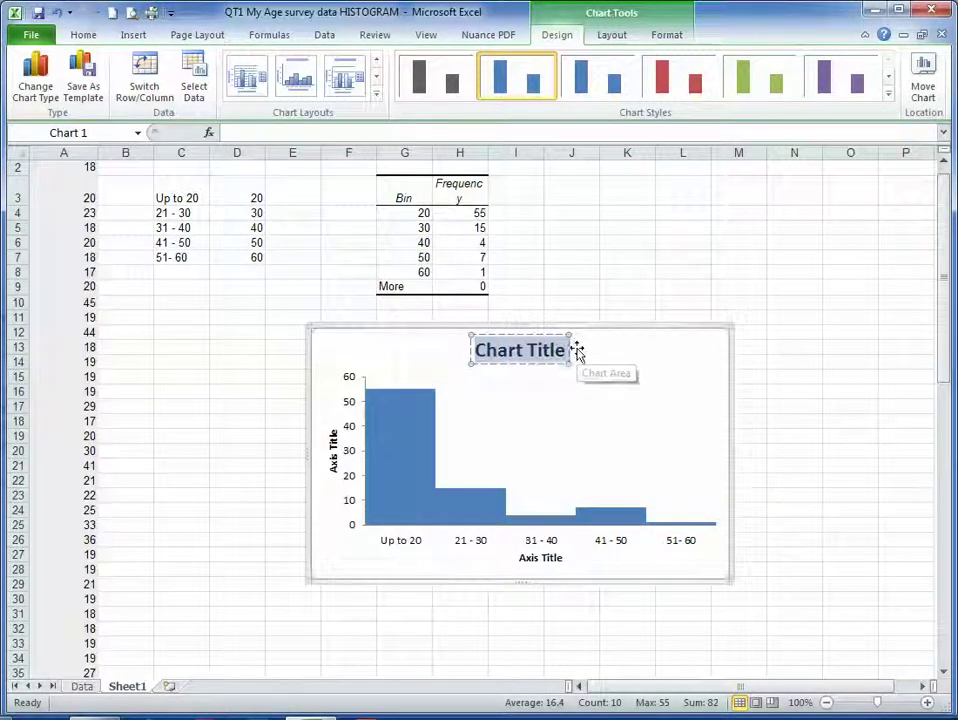
{"action": "type", "text": "Histogra"}
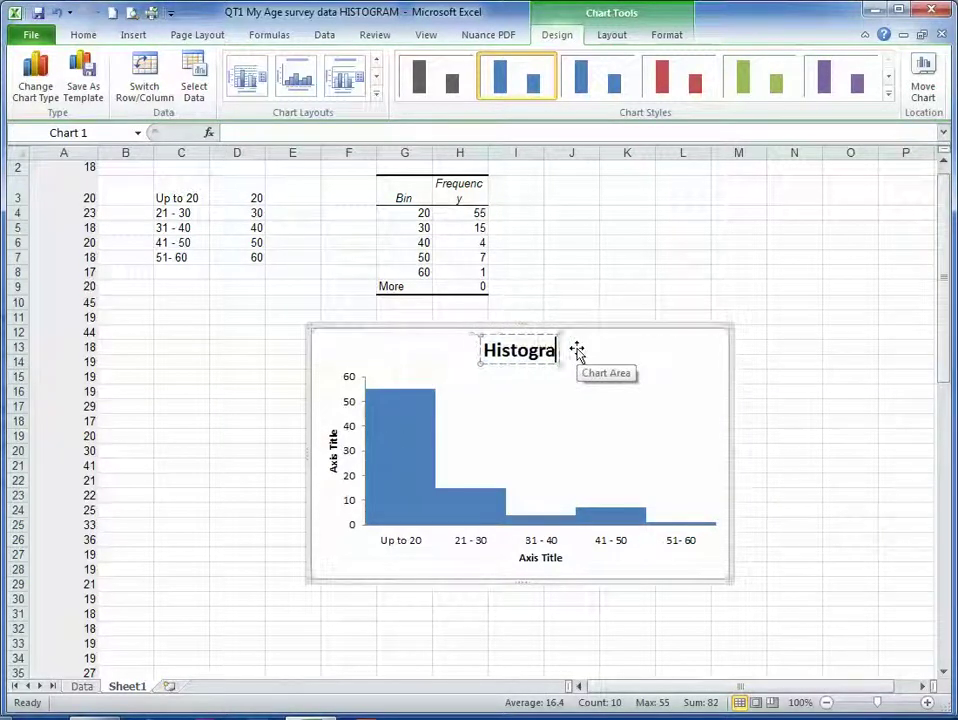
{"action": "type", "text": "m of Studen"}
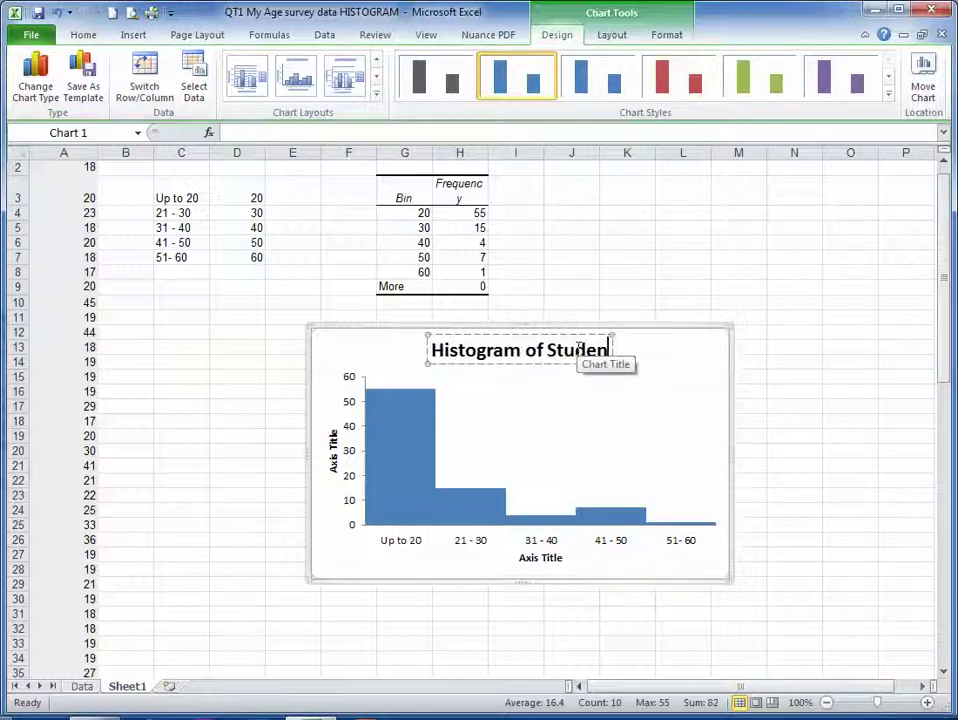
{"action": "type", "text": "t Ages"}
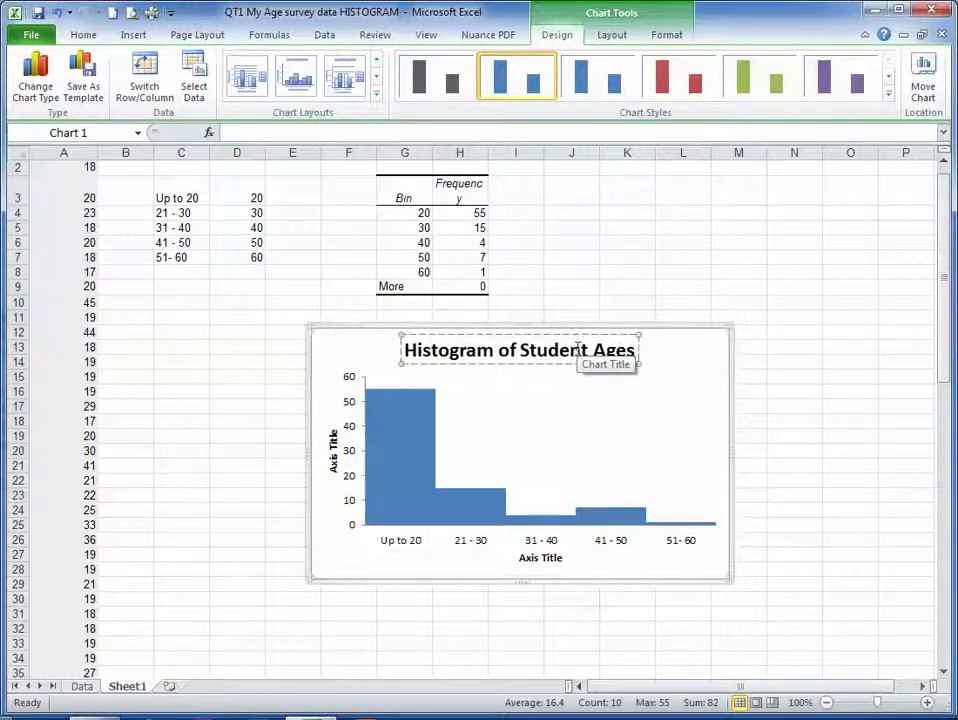
{"action": "left_click", "coordinate": [540, 558]}
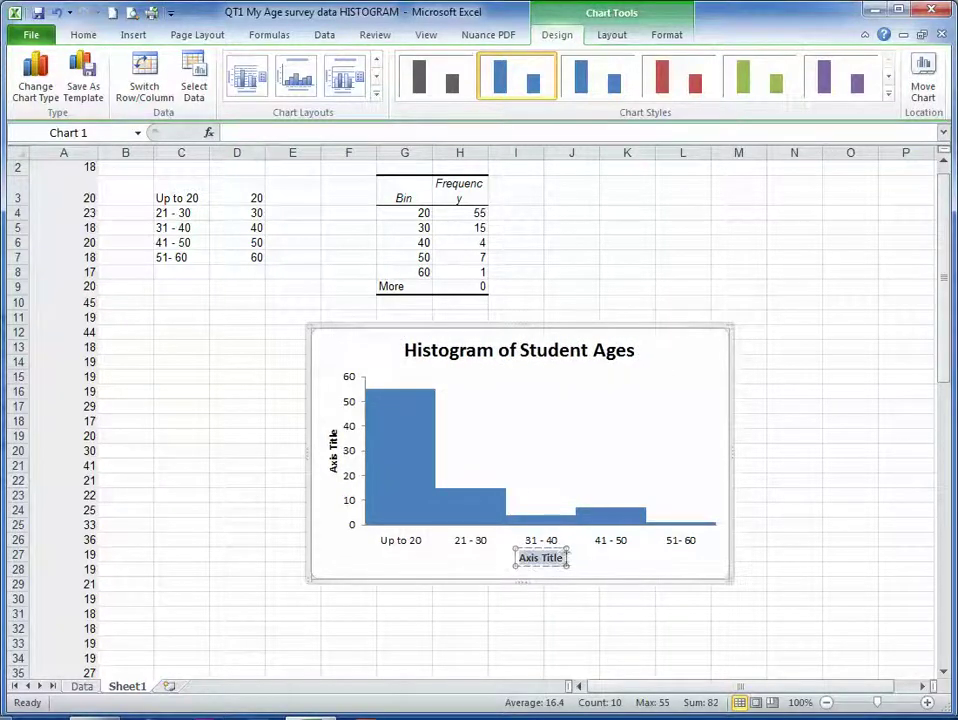
Replace the axis title placeholders with 'Age (Years)' horizontally and 'Frequency' vertically
{"action": "triple_click", "coordinate": [527, 558]}
{"action": "type", "text": "Age"}
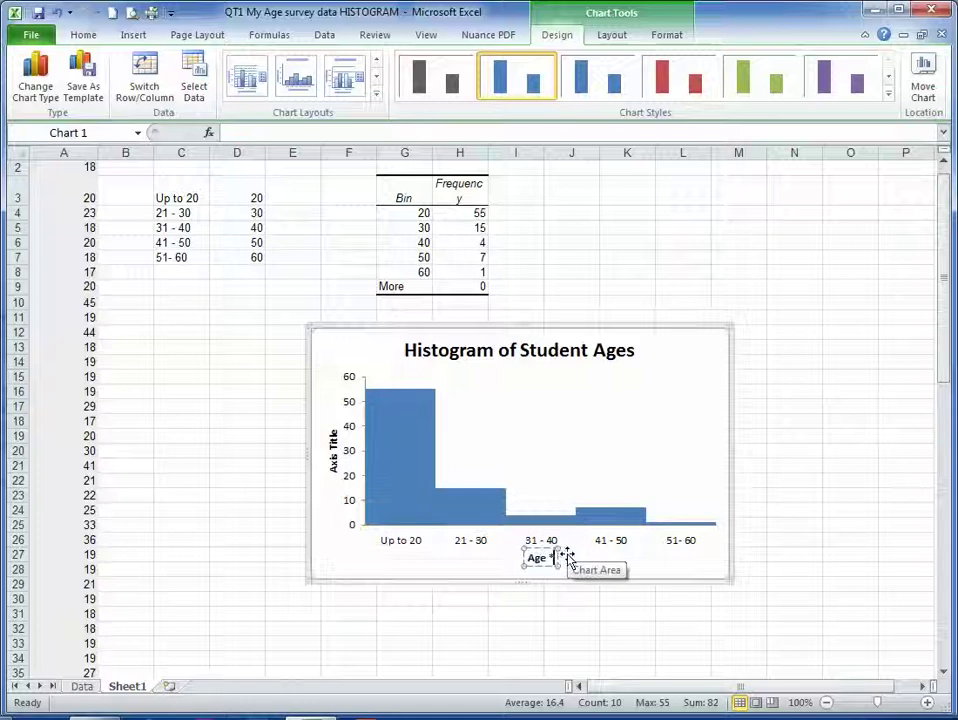
{"action": "type", "text": " (Years)"}
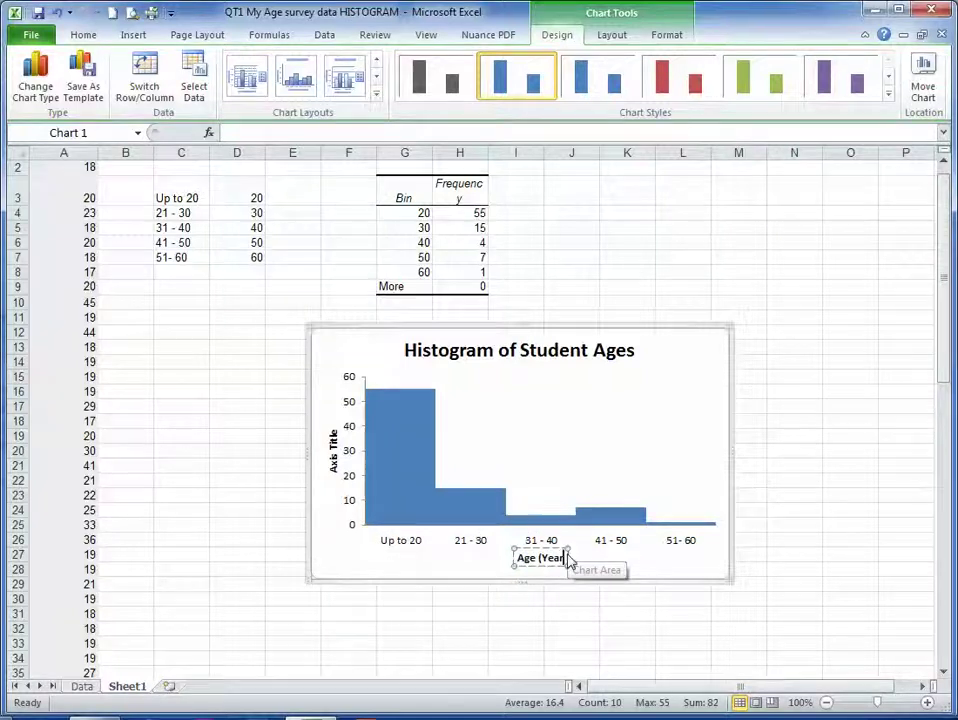
{"action": "left_click", "coordinate": [334, 450]}
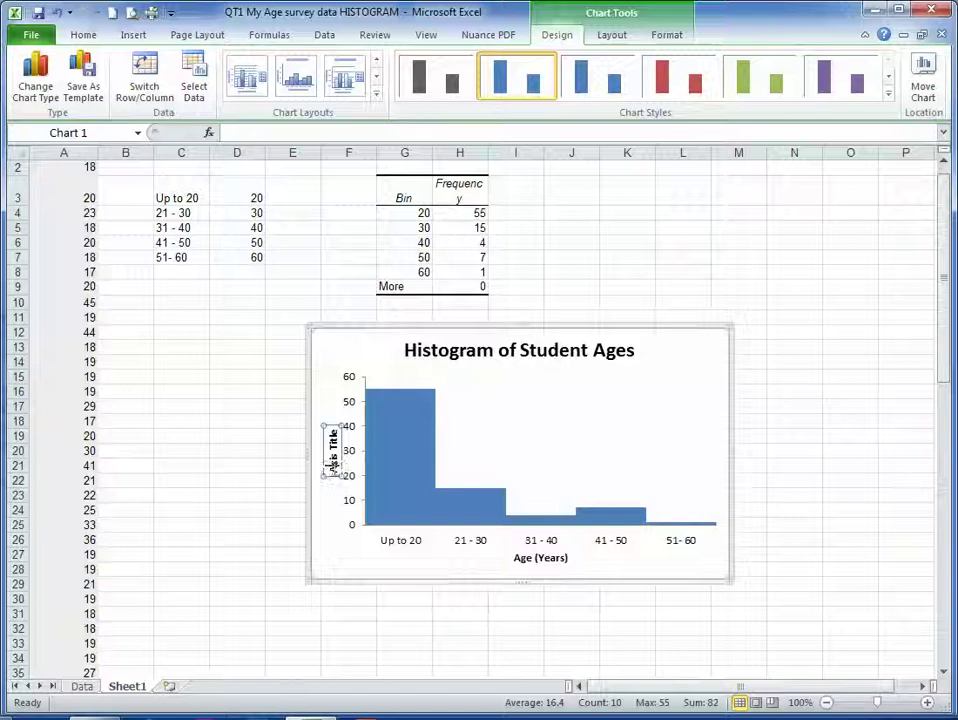
{"action": "left_click", "coordinate": [335, 460]}
{"action": "key", "text": "Delete"}
{"action": "key", "text": "Delete"}
{"action": "key", "text": "Delete"}
{"action": "key", "text": "Delete"}
{"action": "key", "text": "Delete"}
{"action": "key", "text": "Delete"}
{"action": "key", "text": "Delete"}
{"action": "key", "text": "Delete"}
{"action": "key", "text": "Delete"}
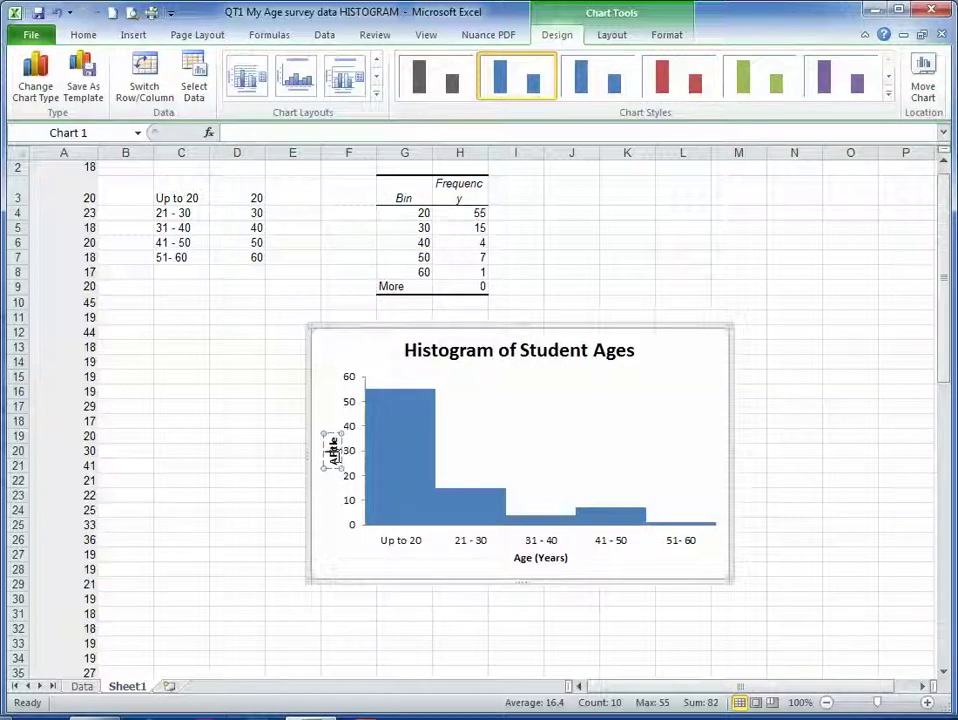
{"action": "key", "text": "Delete"}
{"action": "type", "text": "Freq"}
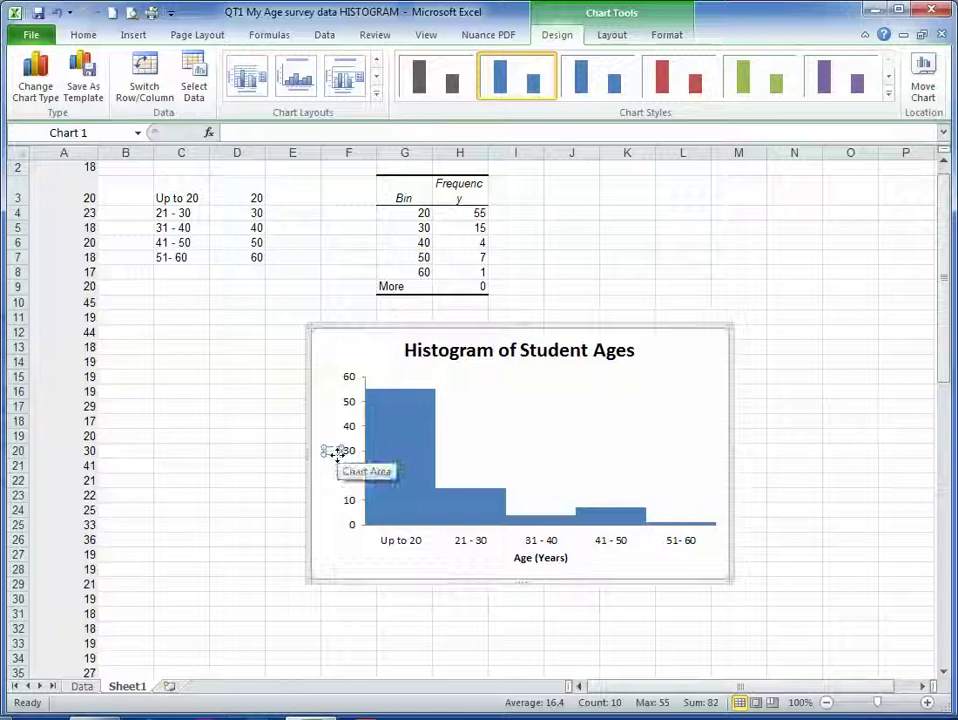
{"action": "type", "text": "u"}
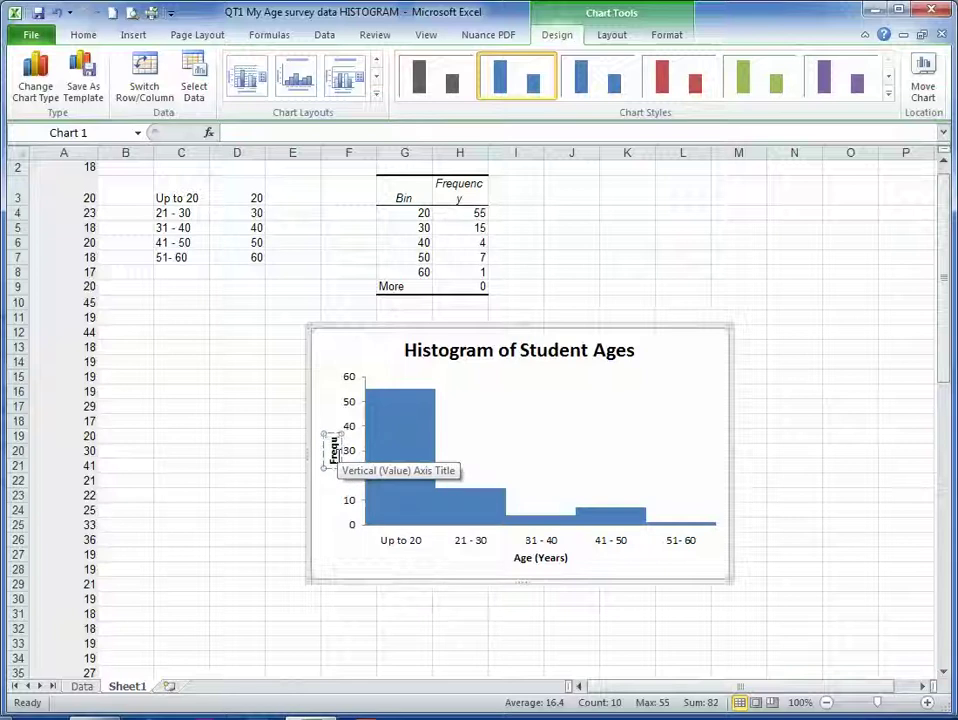
{"action": "type", "text": "ency"}
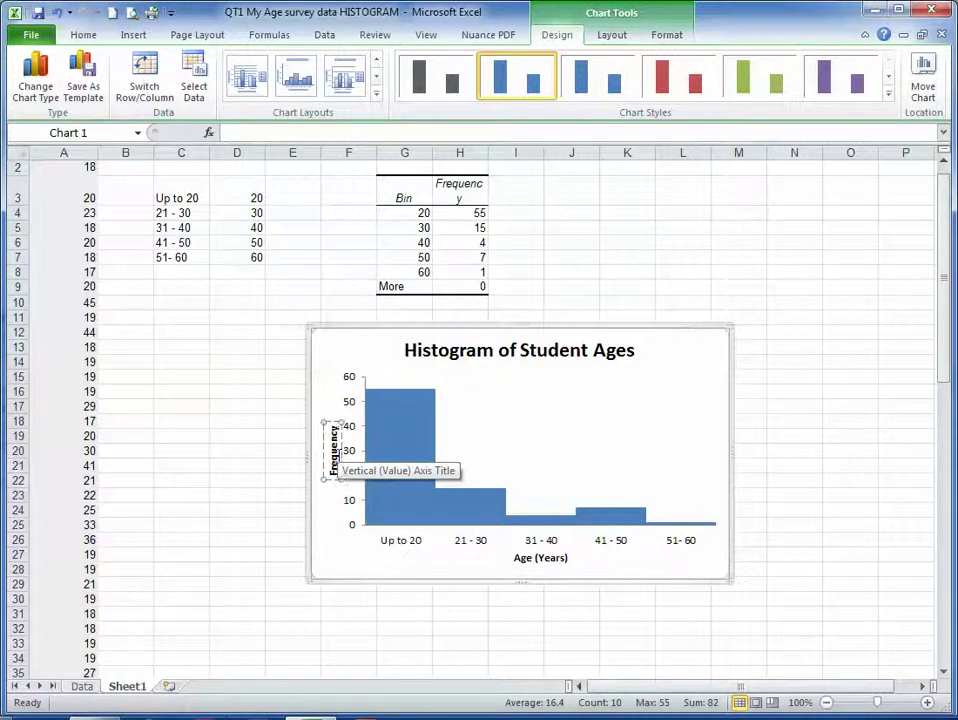
{"action": "left_click", "coordinate": [270, 390]}
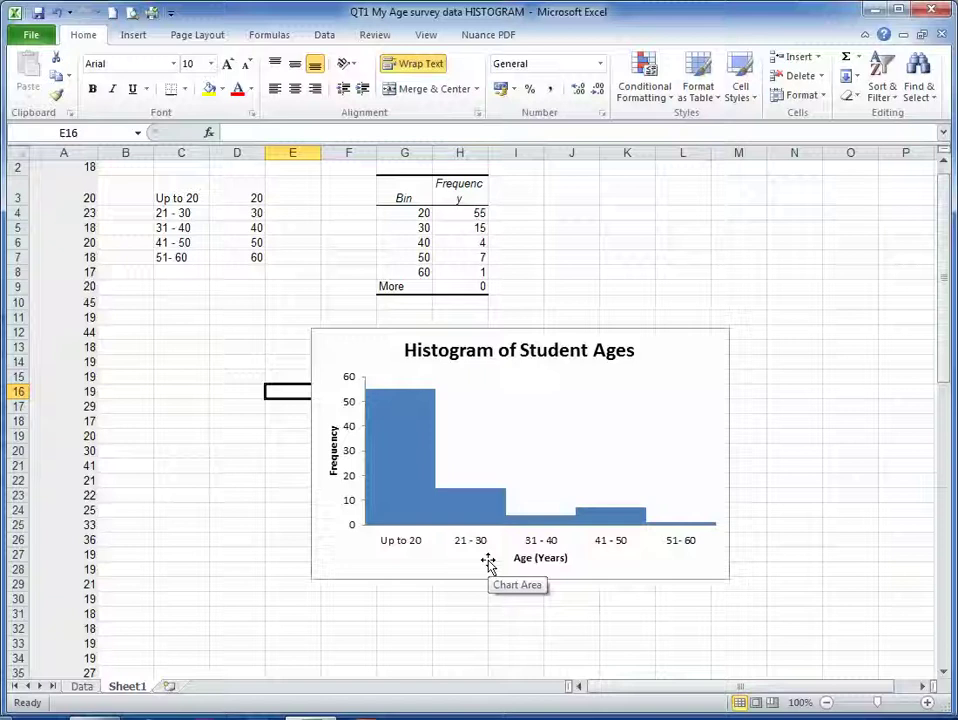